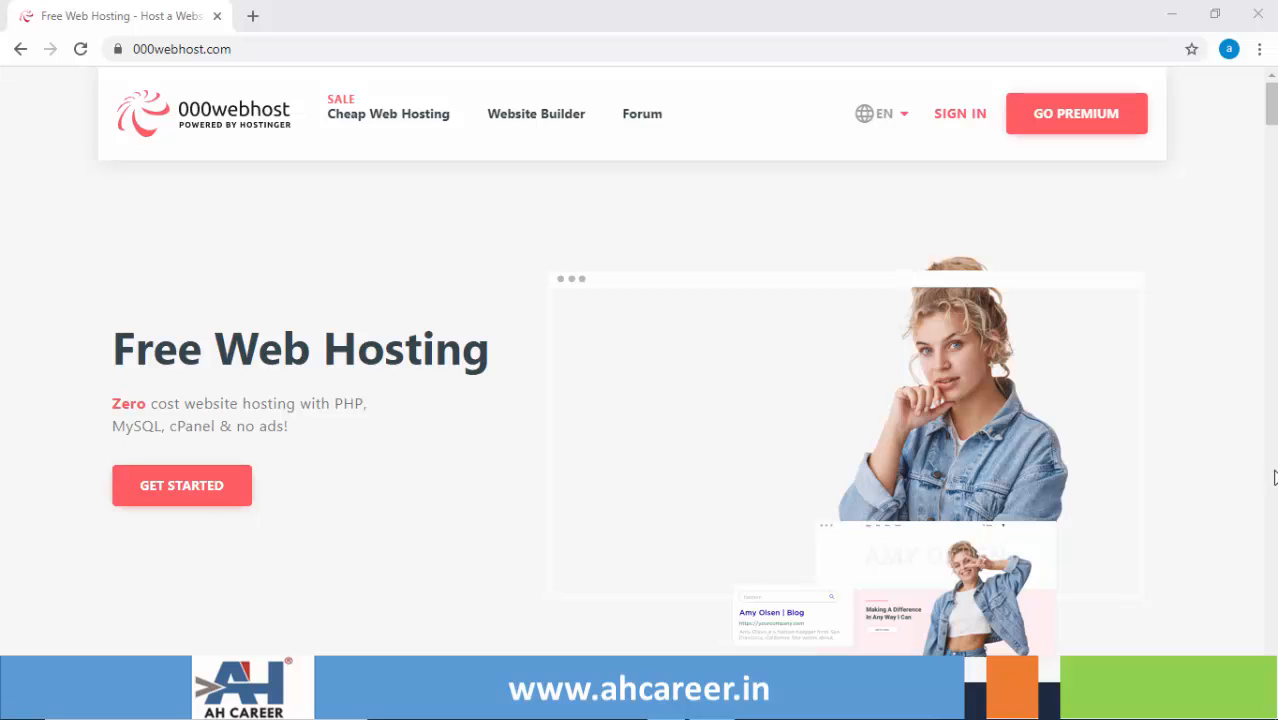
# - Sign in to 000webhost and open the Manage Website dashboard for the wordpresscourse4all site
pyautogui.click(951, 127)
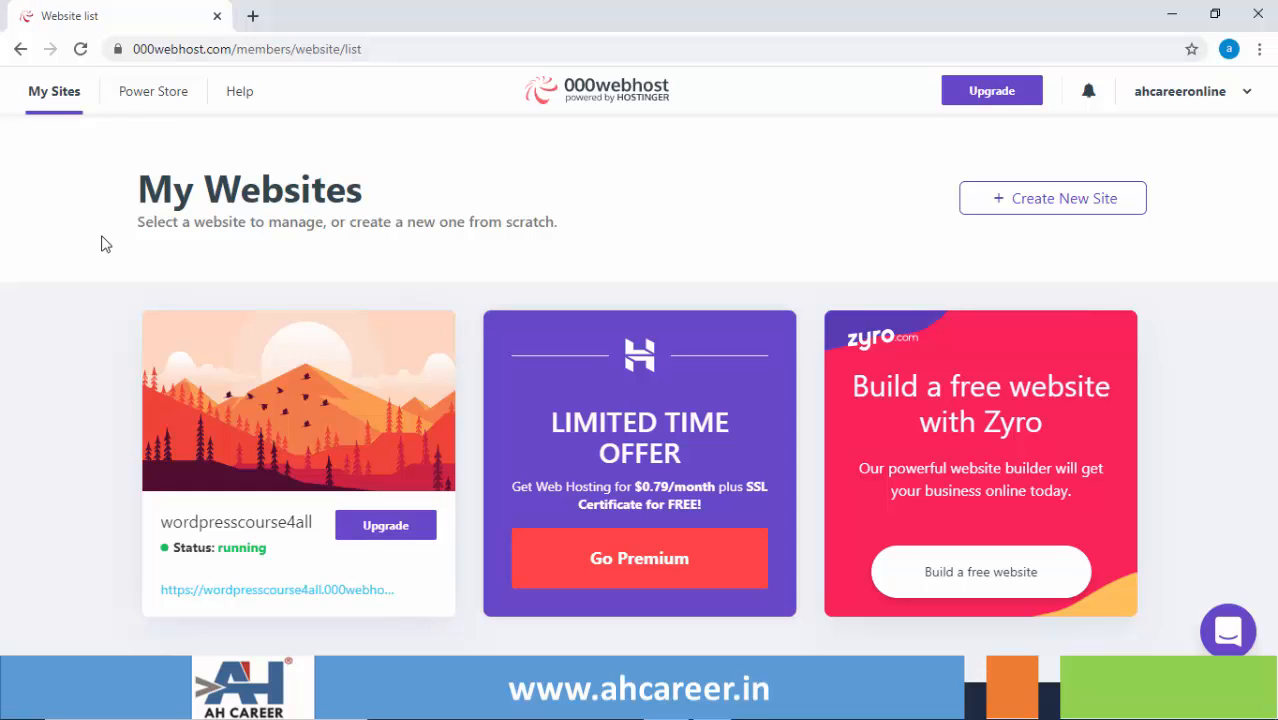
pyautogui.moveTo(240, 405)
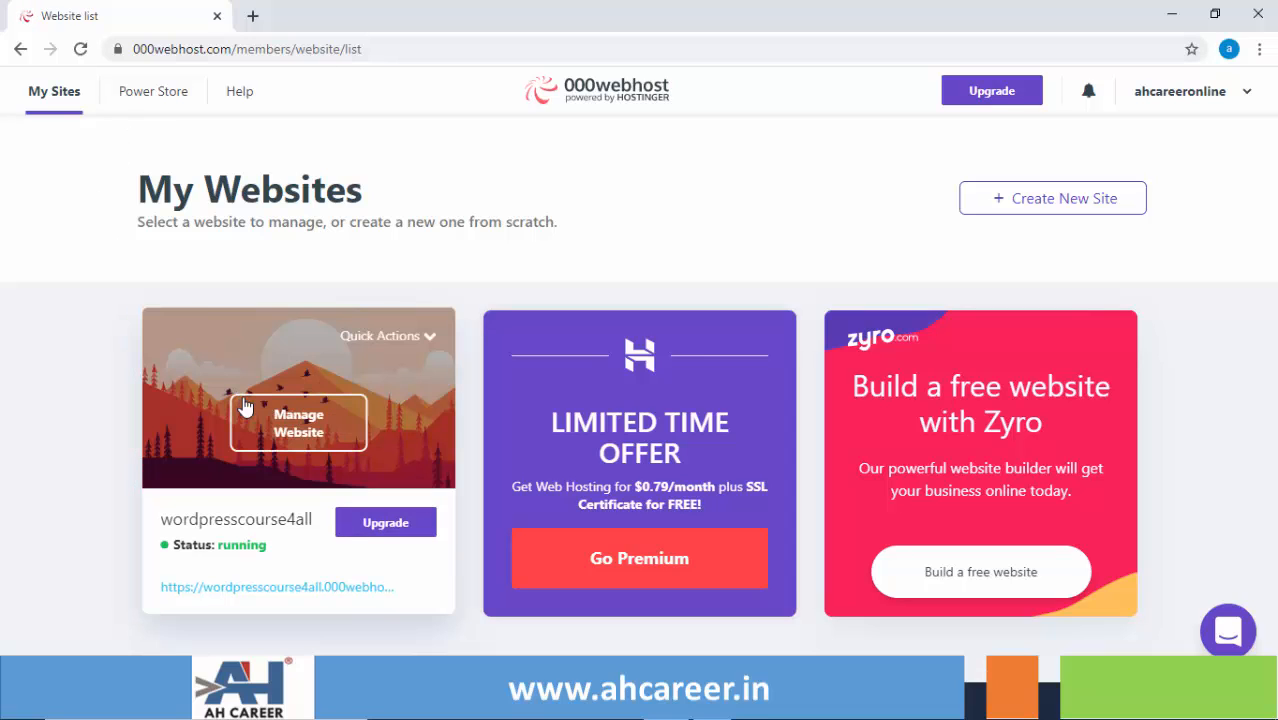
pyautogui.click(300, 423)
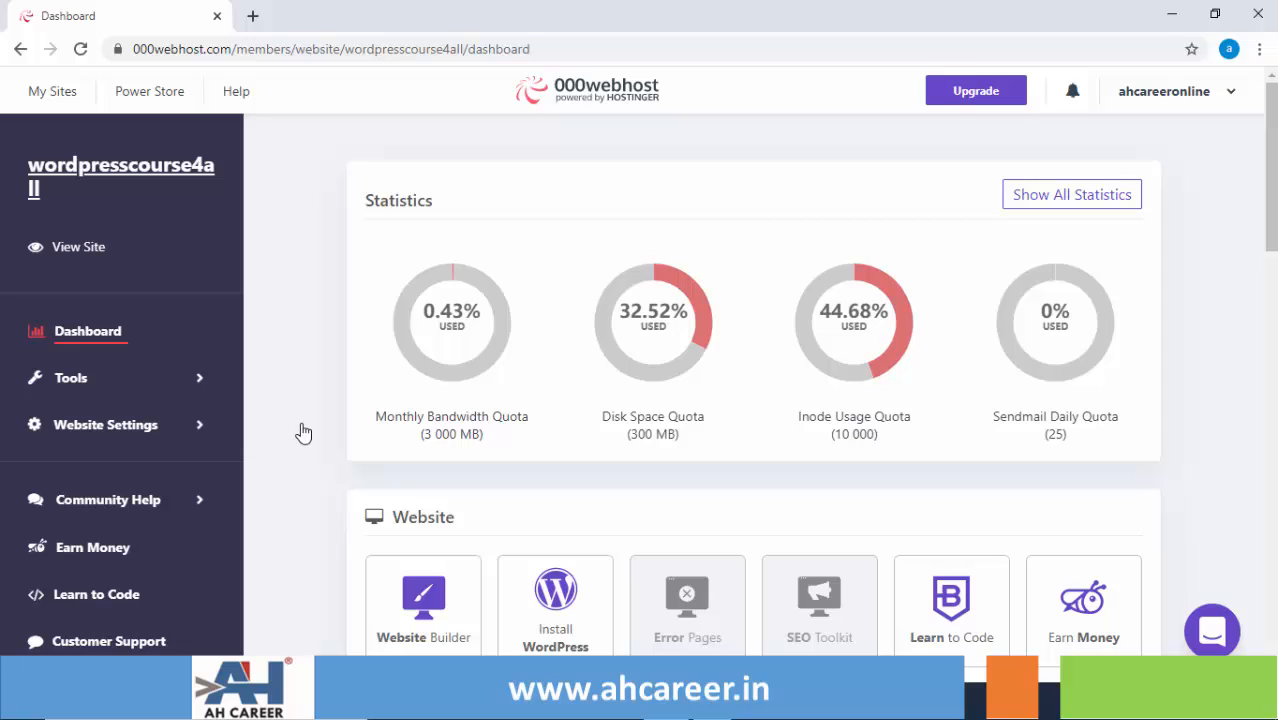
# - Go to Website Settings > General and scroll down to the Reset Your Website section
pyautogui.click(163, 432)
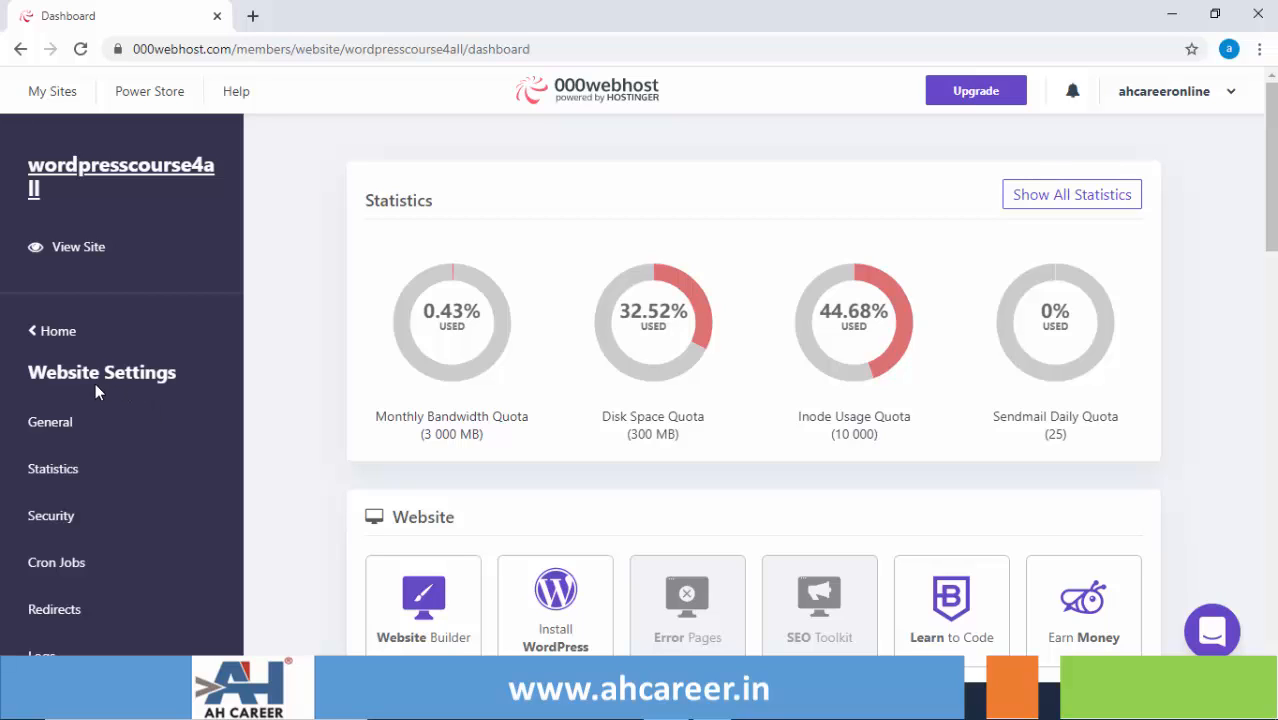
pyautogui.click(55, 430)
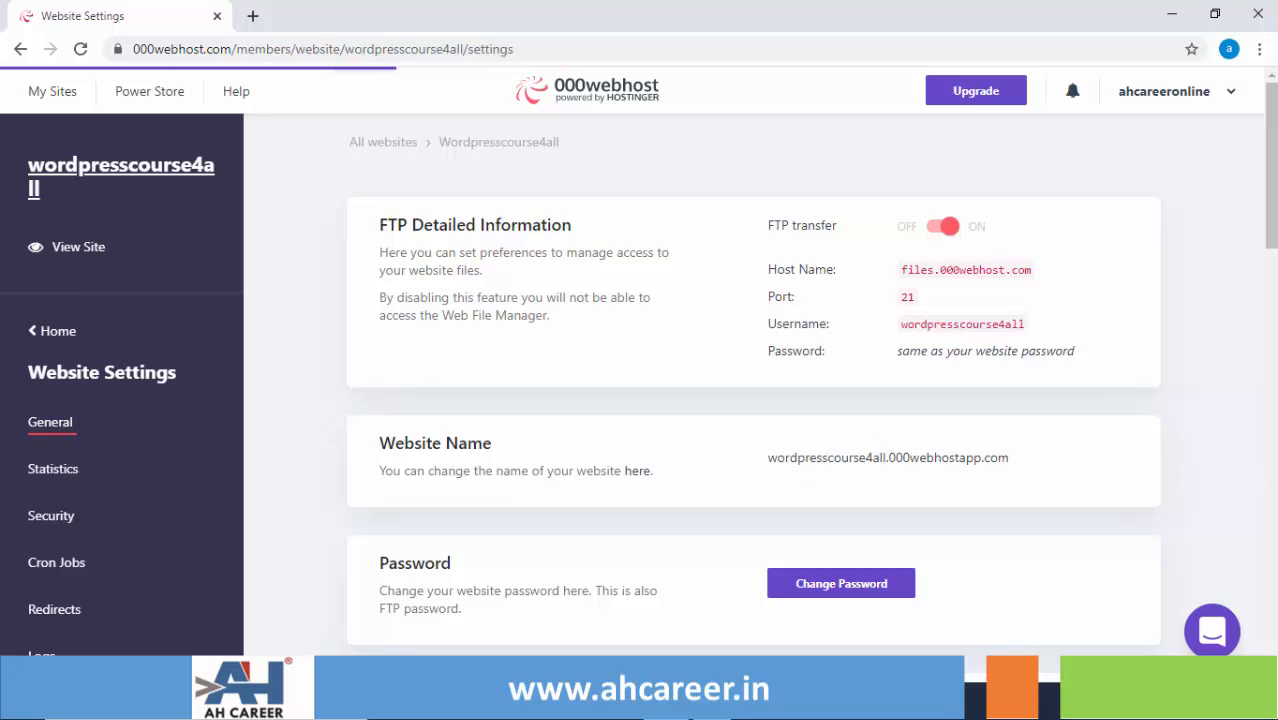
pyautogui.scroll(-1, 638, 370)
pyautogui.scroll(-3, 638, 370)
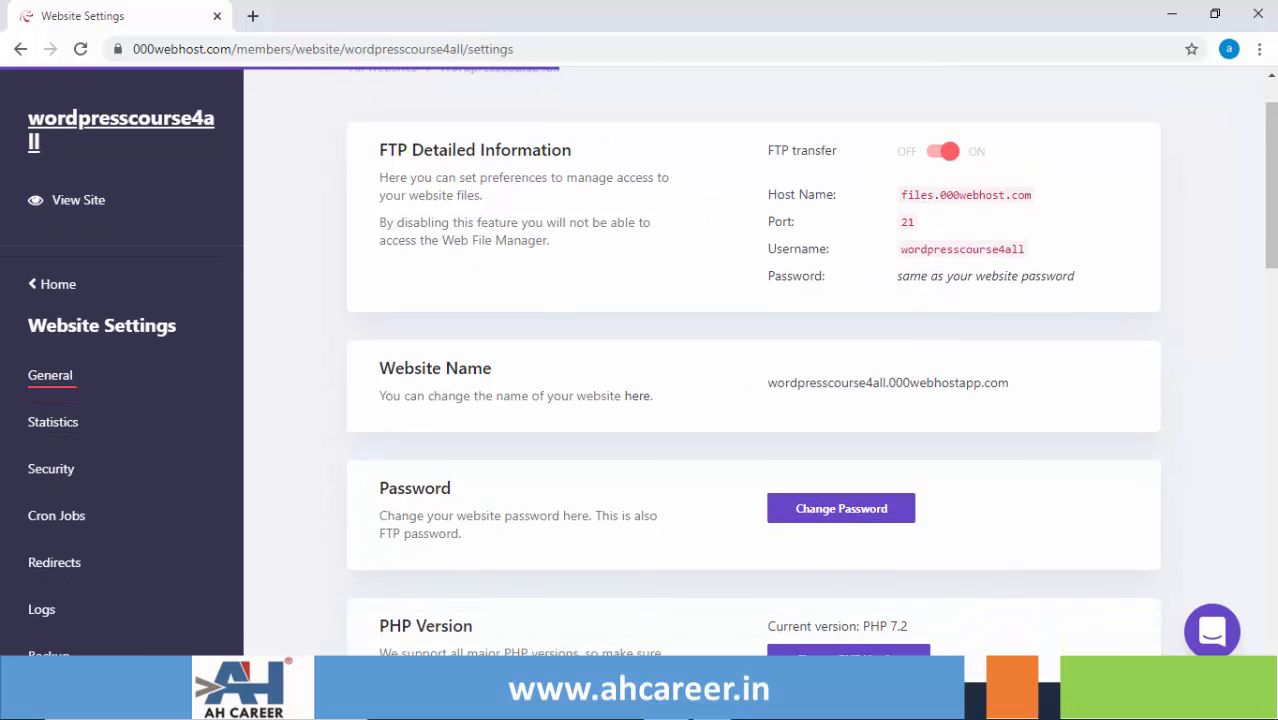
pyautogui.scroll(-4, 638, 370)
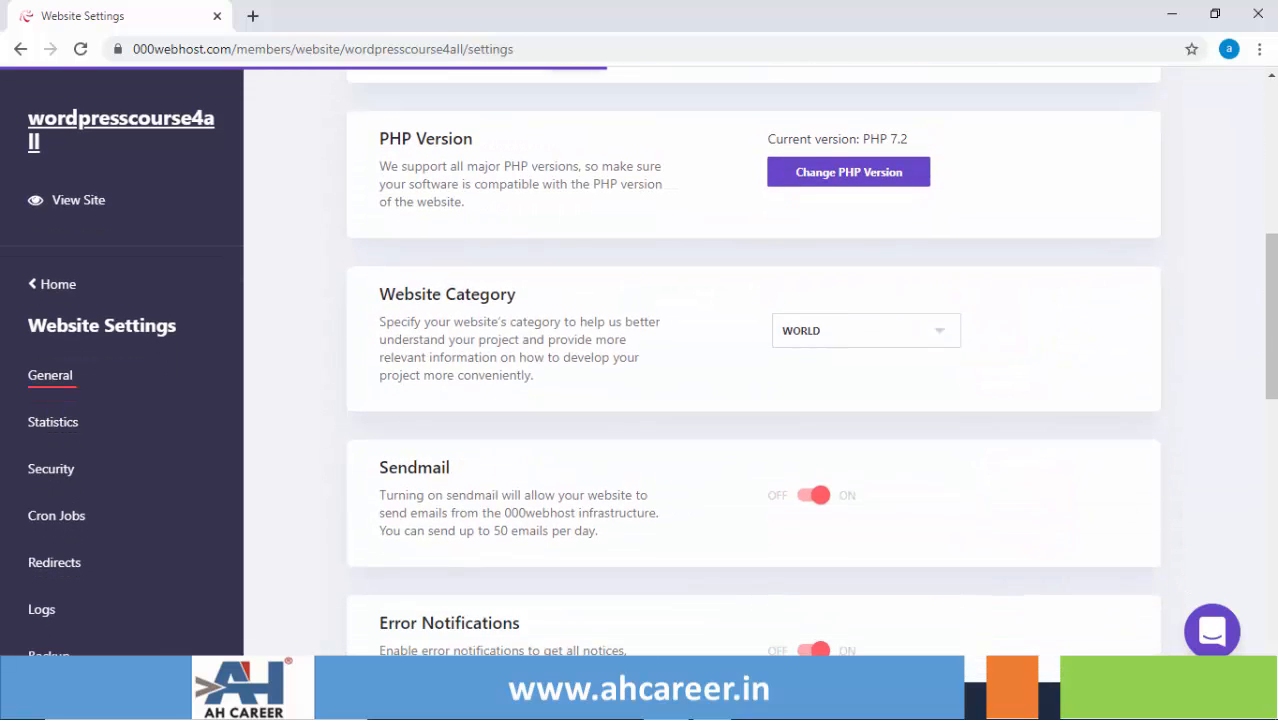
pyautogui.scroll(-7, 638, 370)
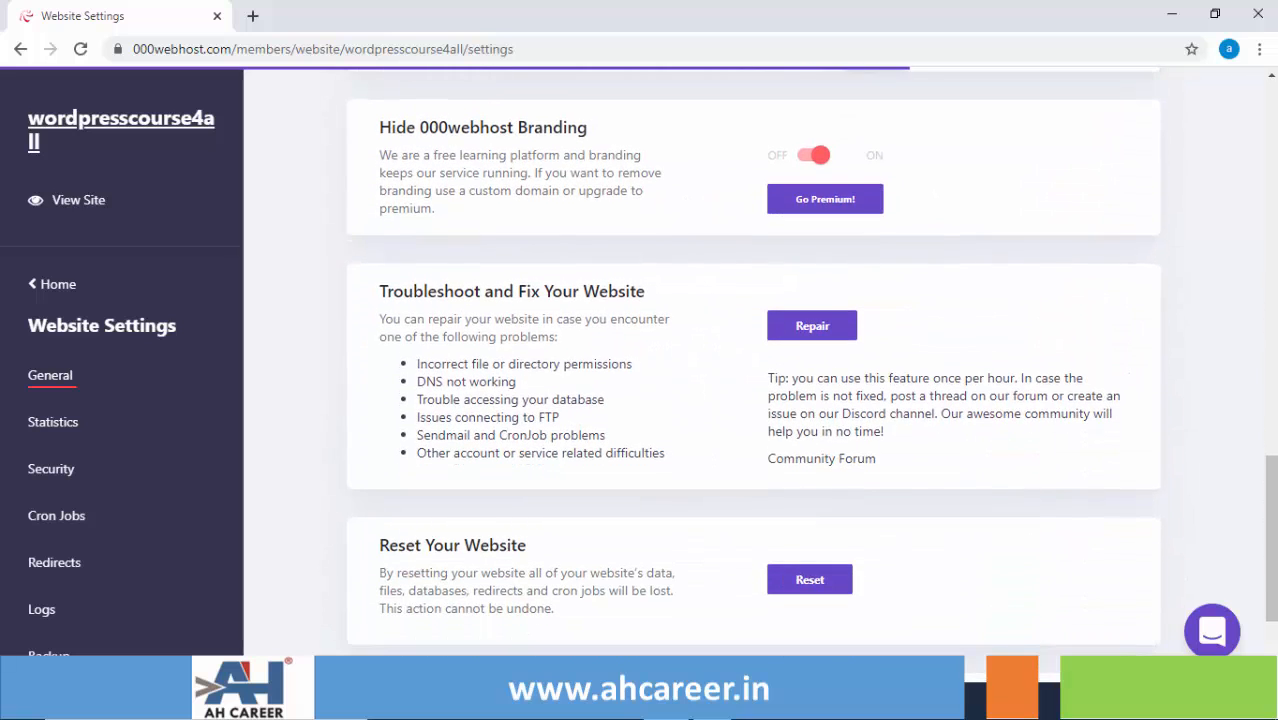
pyautogui.scroll(-2, 638, 370)
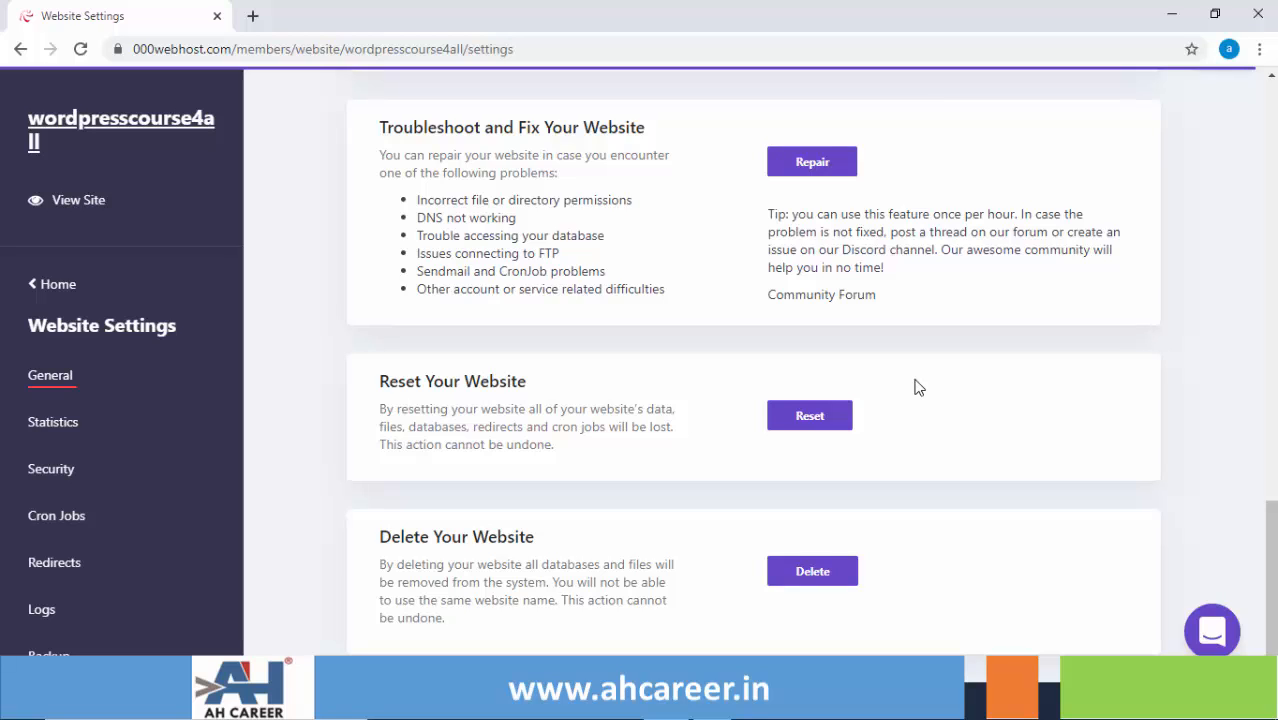
# - Reset the wordpresscourse4all website and confirm the reset in the dialog
pyautogui.click(810, 416)
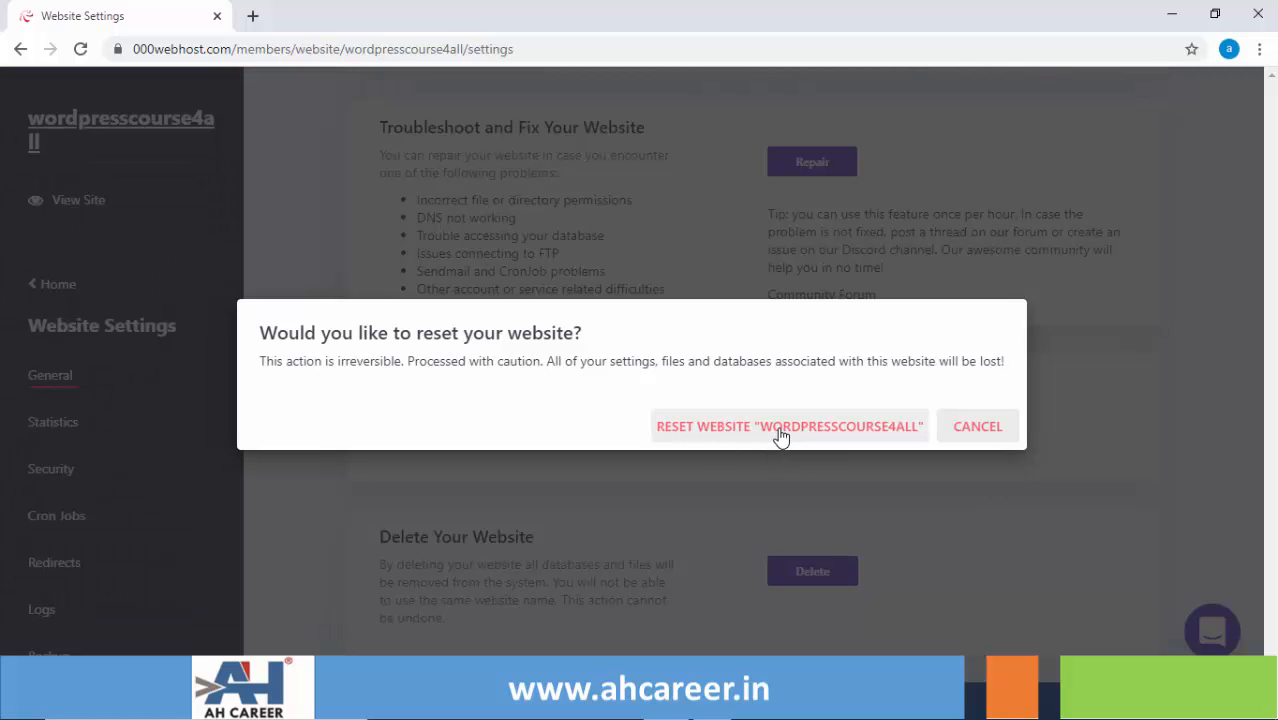
pyautogui.click(781, 432)
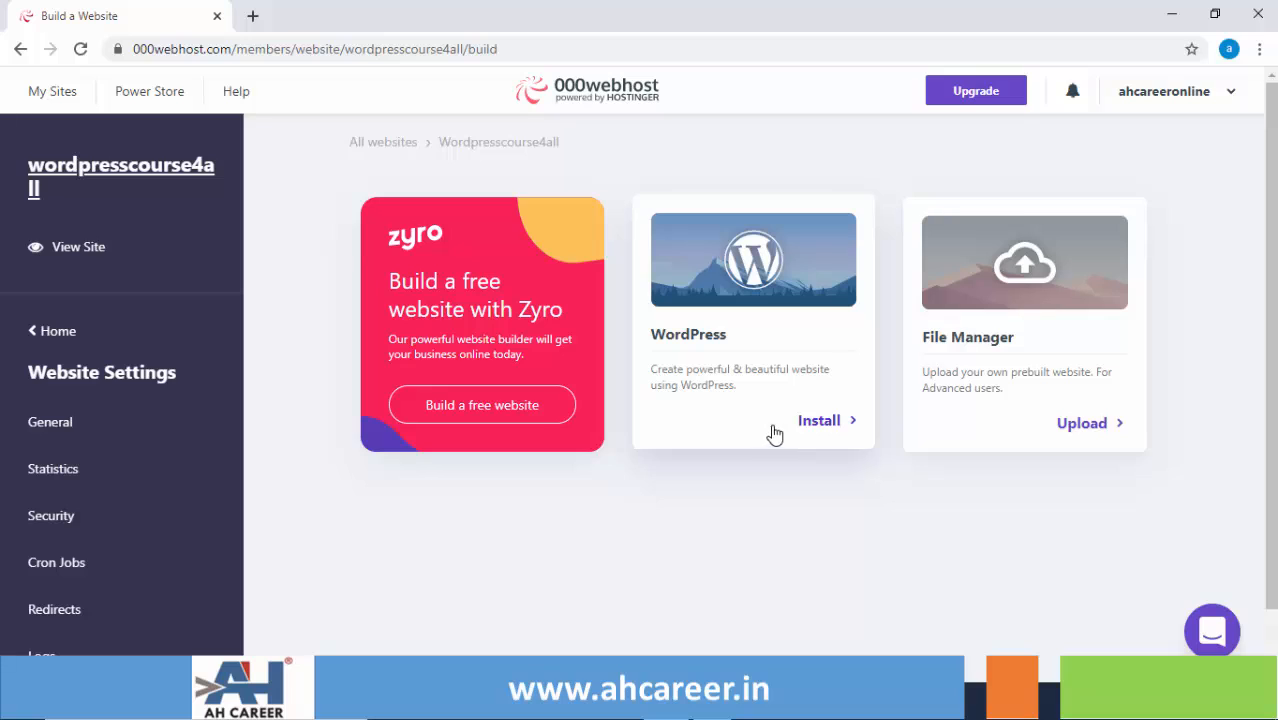
pyautogui.rightClick(86, 258)
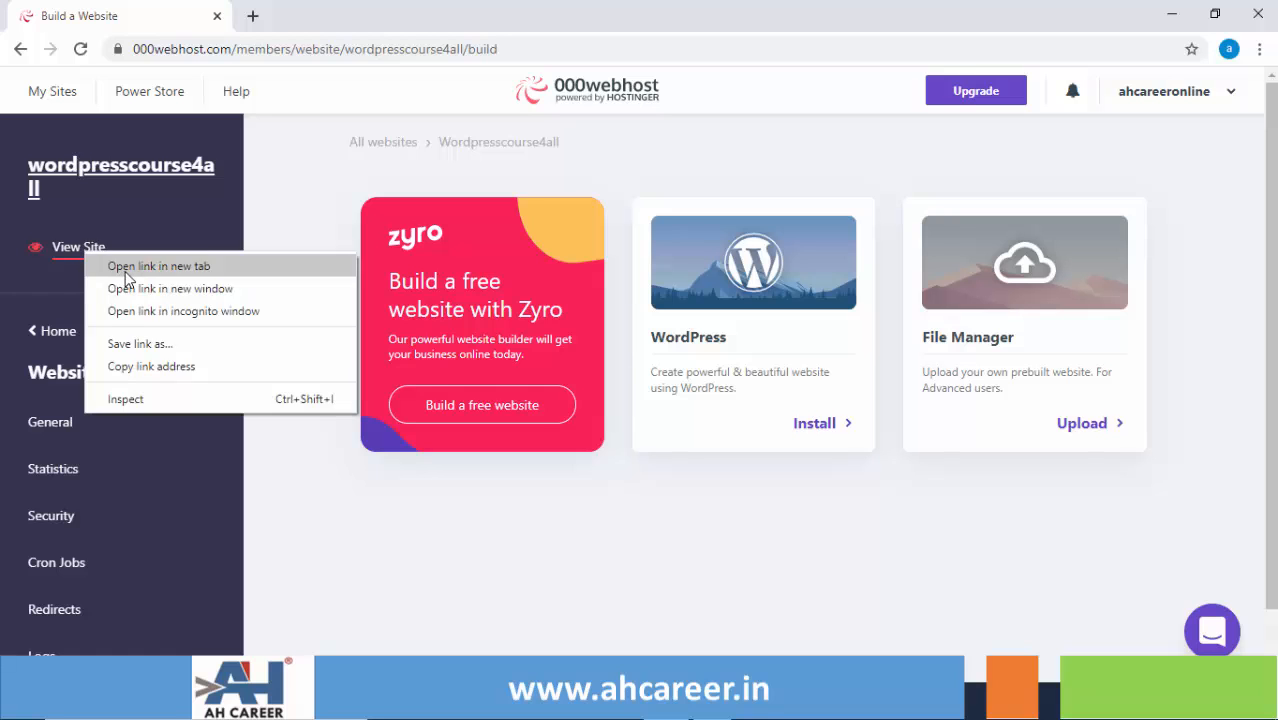
pyautogui.click(125, 268)
pyautogui.click(324, 16)
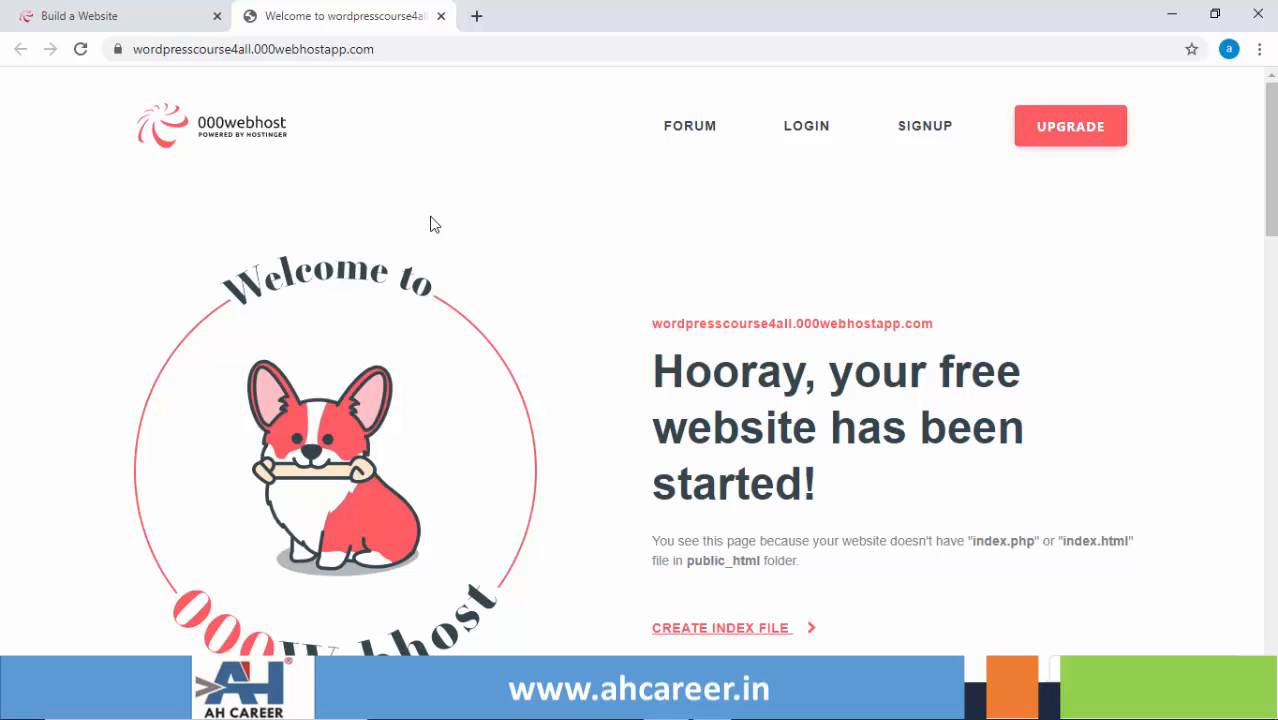
pyautogui.click(440, 17)
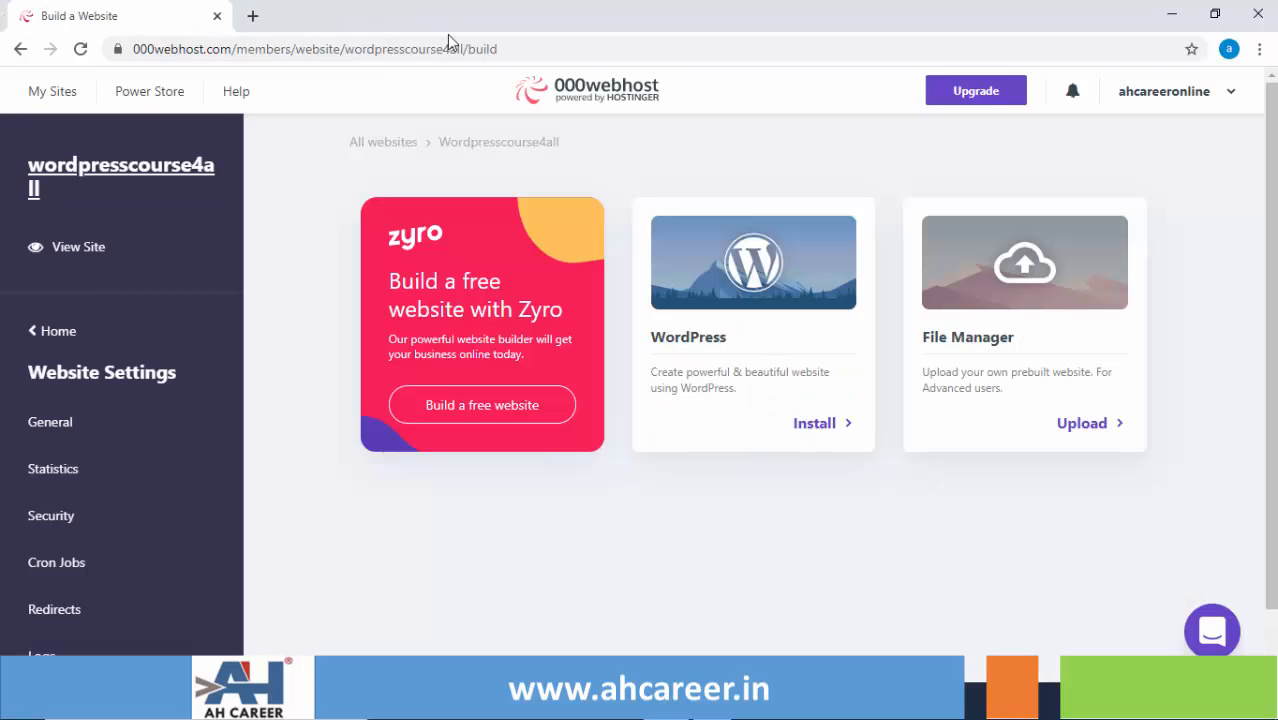
# - Install WordPress on the site with the username admin and an admin password
pyautogui.click(819, 421)
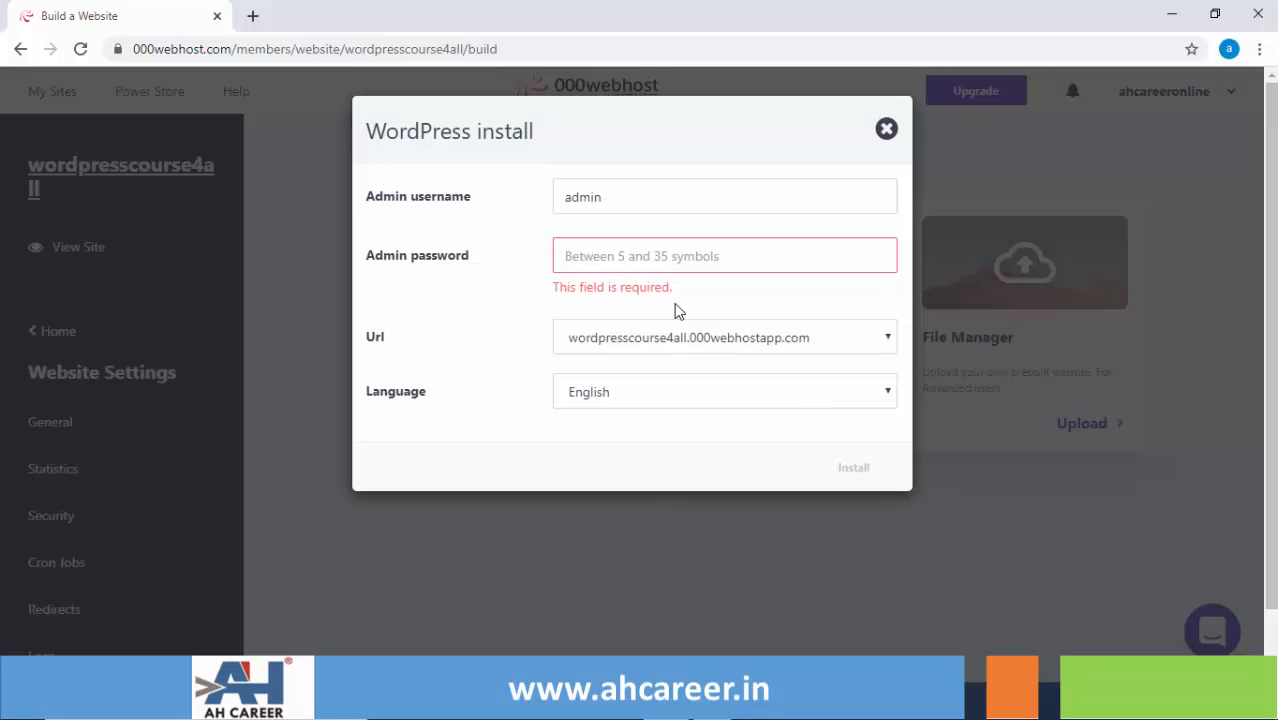
pyautogui.click(600, 257)
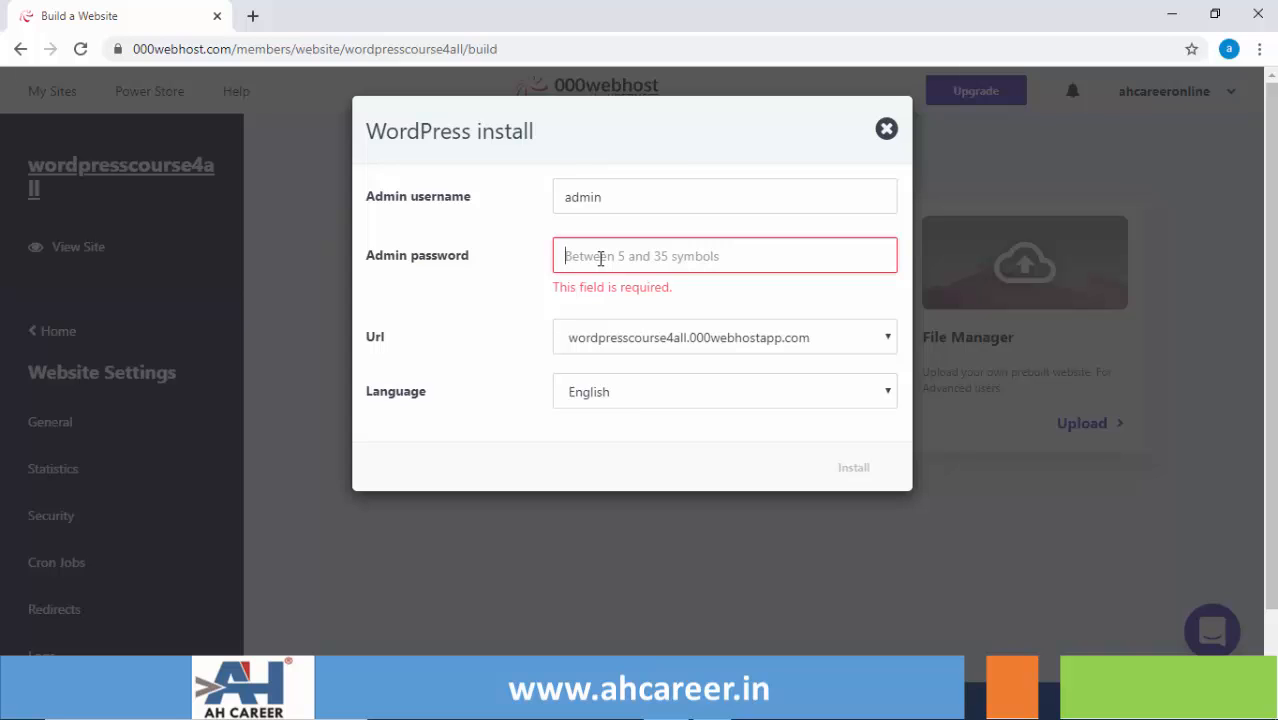
pyautogui.write('ad')
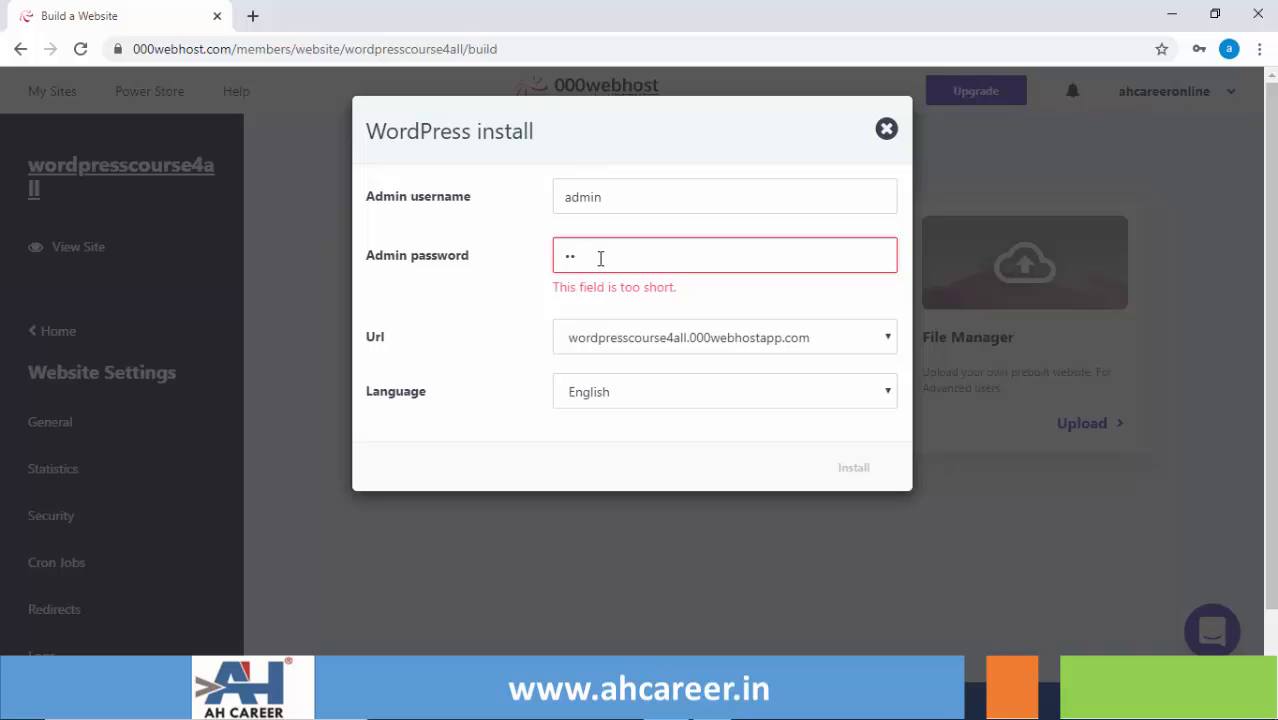
pyautogui.write('min')
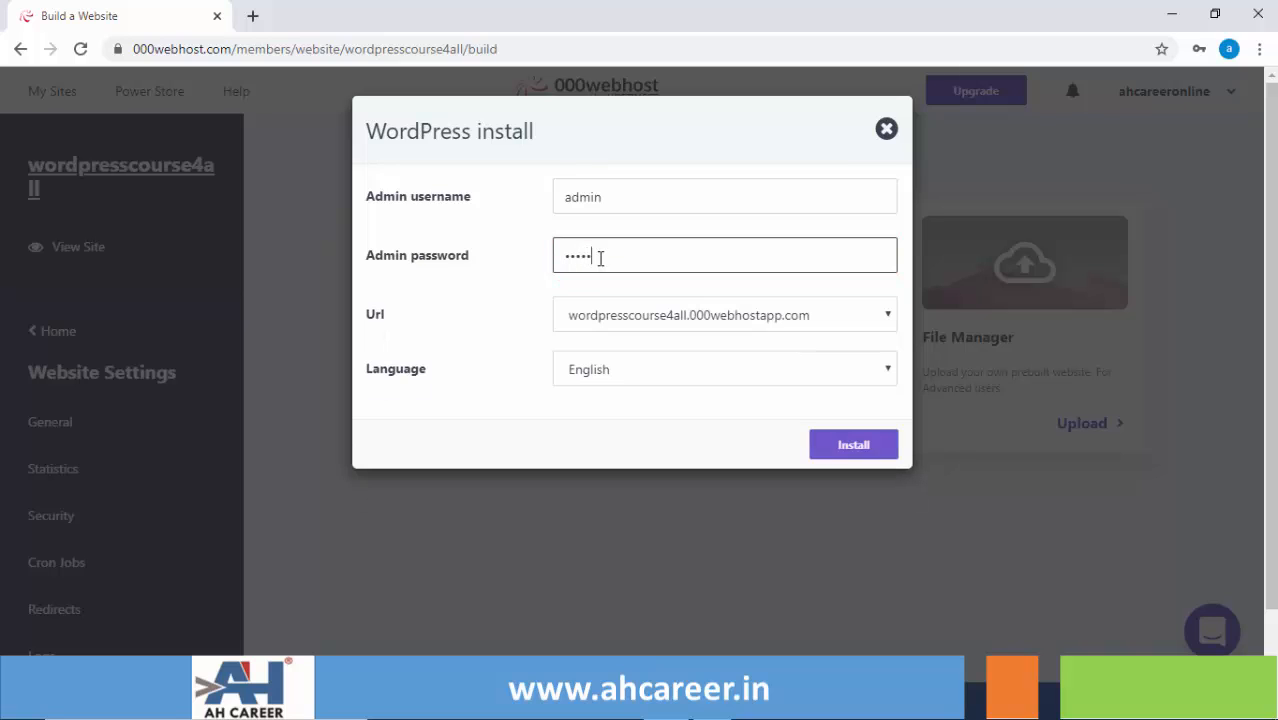
pyautogui.write('12345')
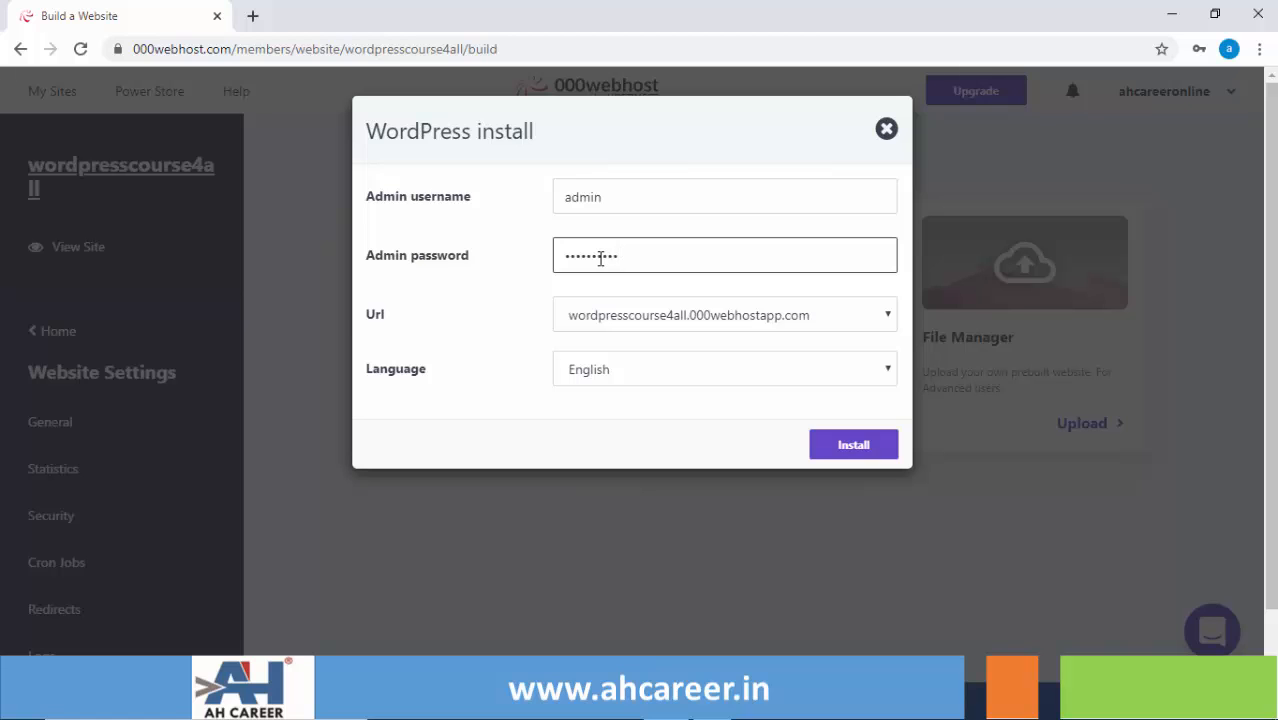
pyautogui.click(838, 449)
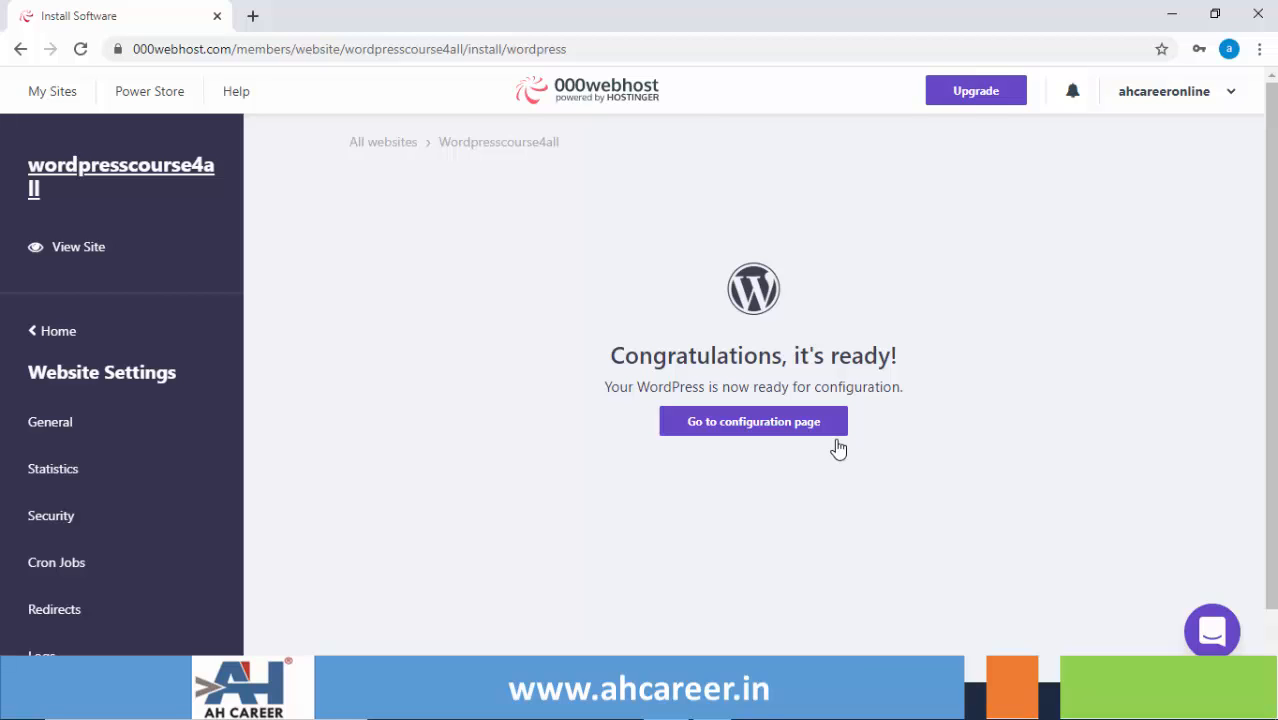
# - Log in to wp-admin as admin with the account password to reach the Dashboard
pyautogui.click(745, 425)
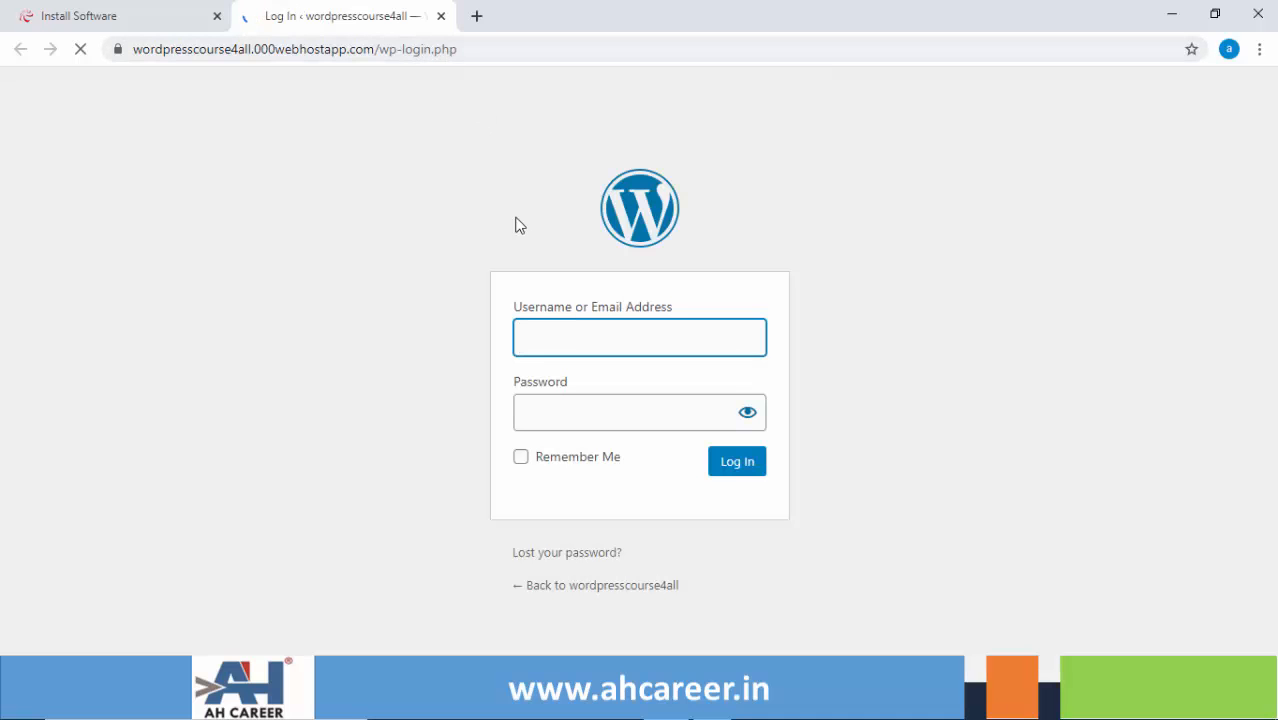
pyautogui.click(545, 342)
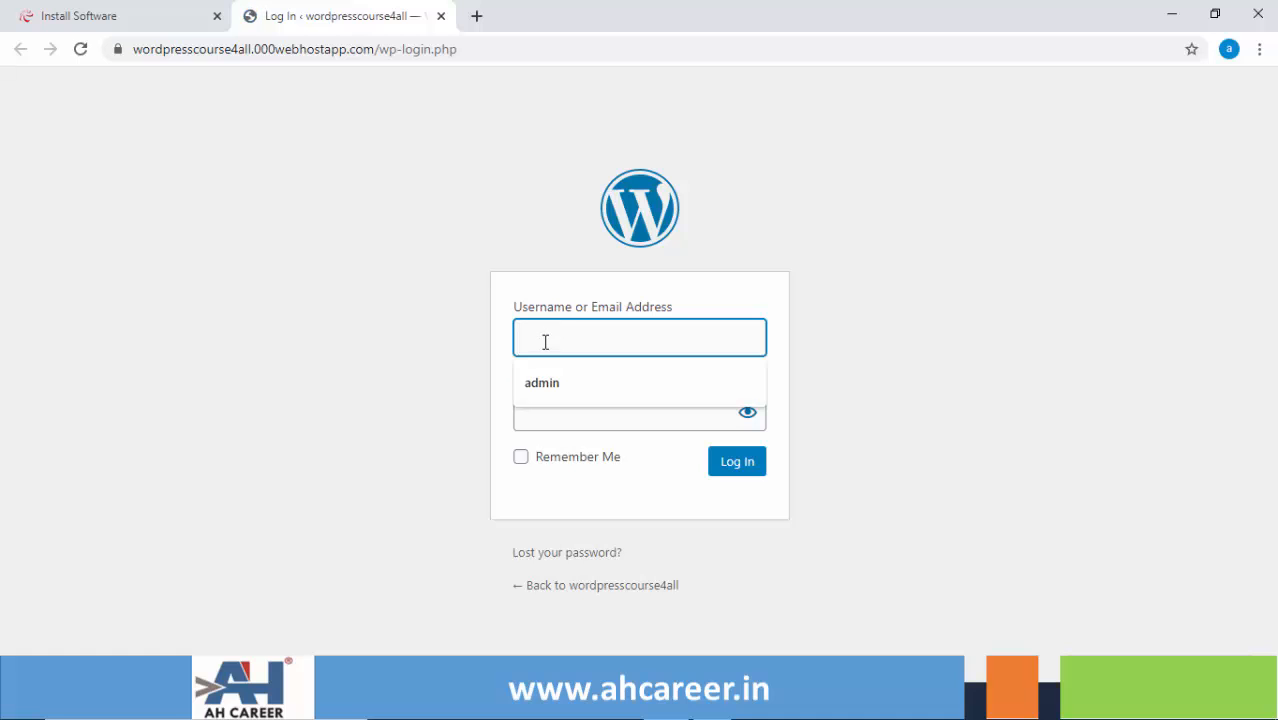
pyautogui.click(541, 383)
pyautogui.click(535, 412)
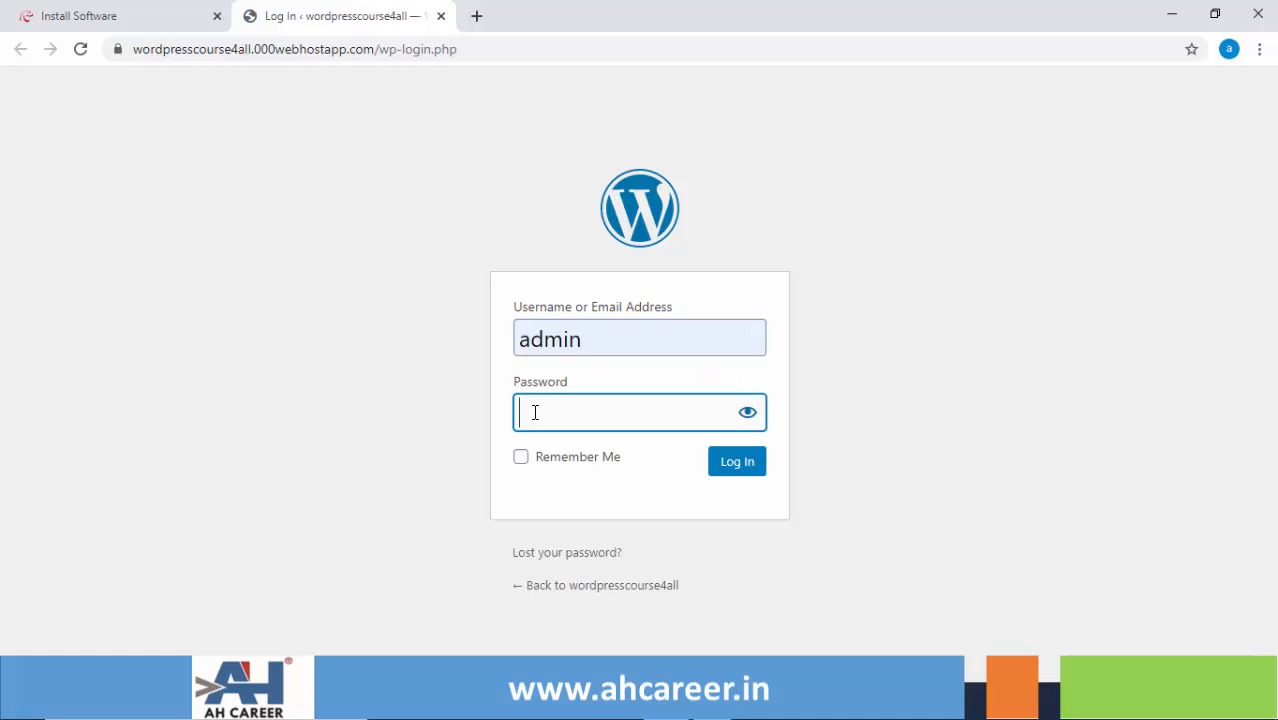
pyautogui.write('admin@123')
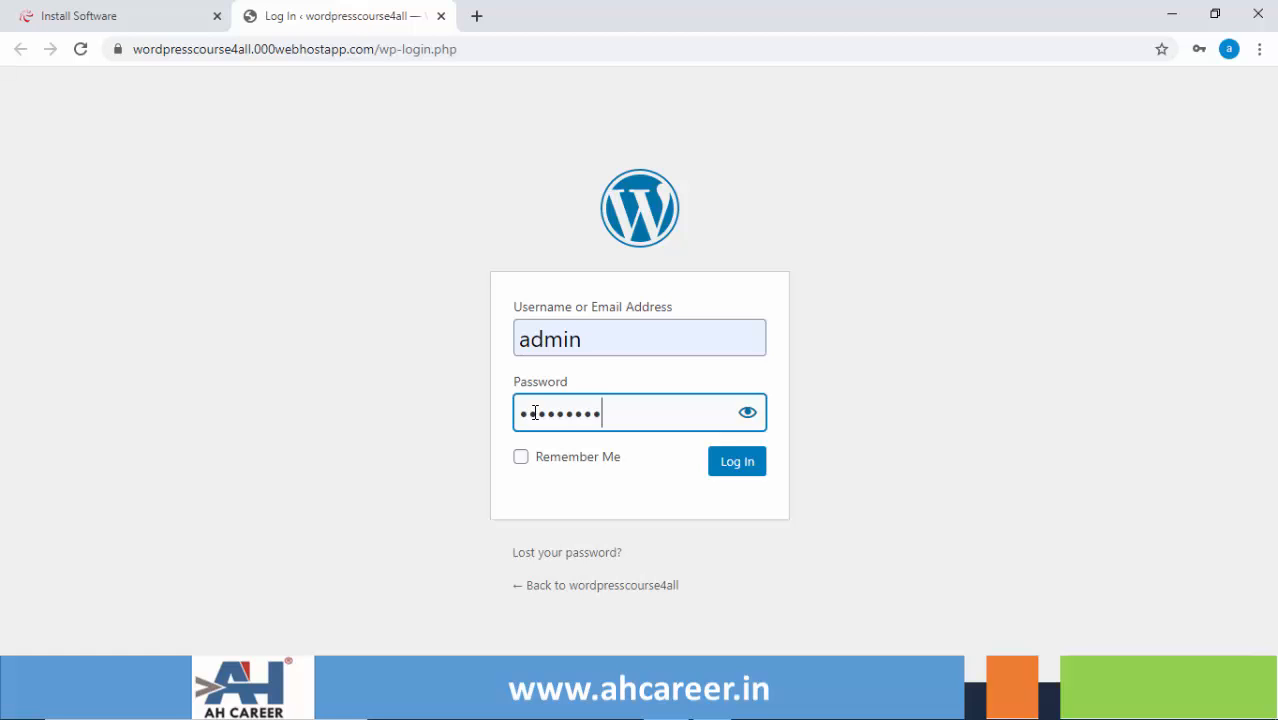
pyautogui.write('4')
pyautogui.click(757, 464)
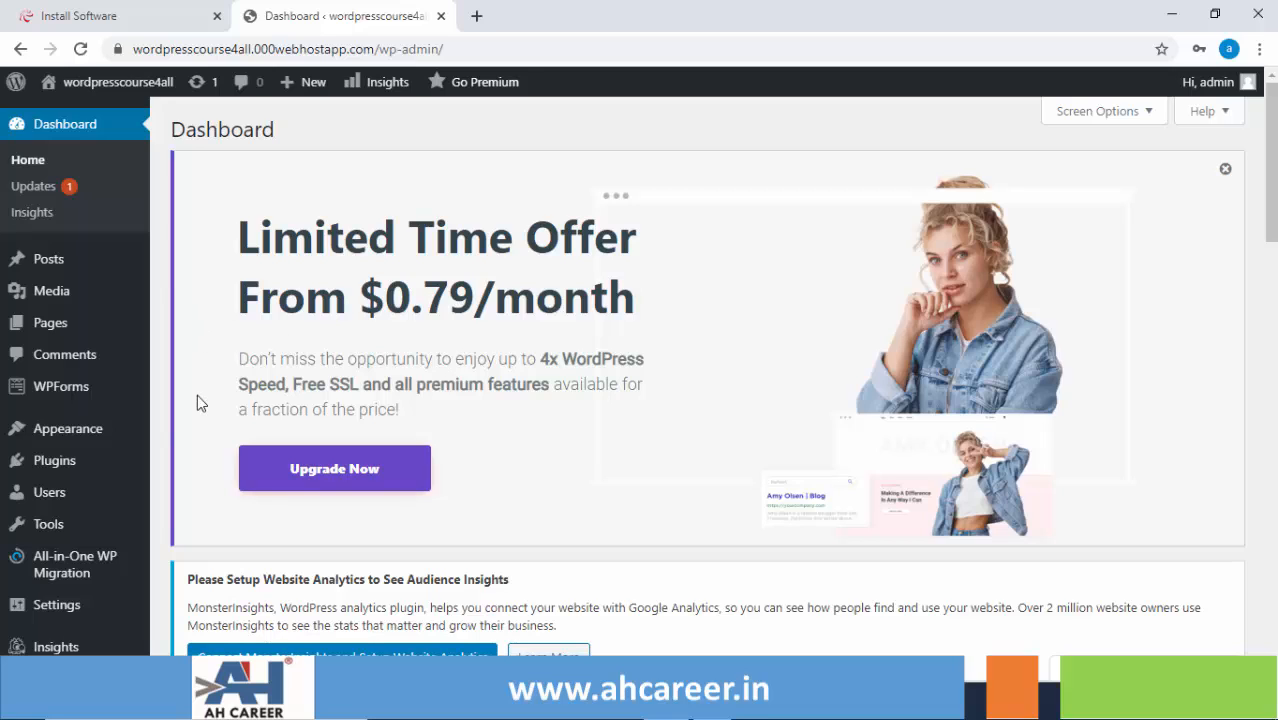
# - Open Appearance > Themes and scroll down to view the installed theme cards
pyautogui.moveTo(71, 442)
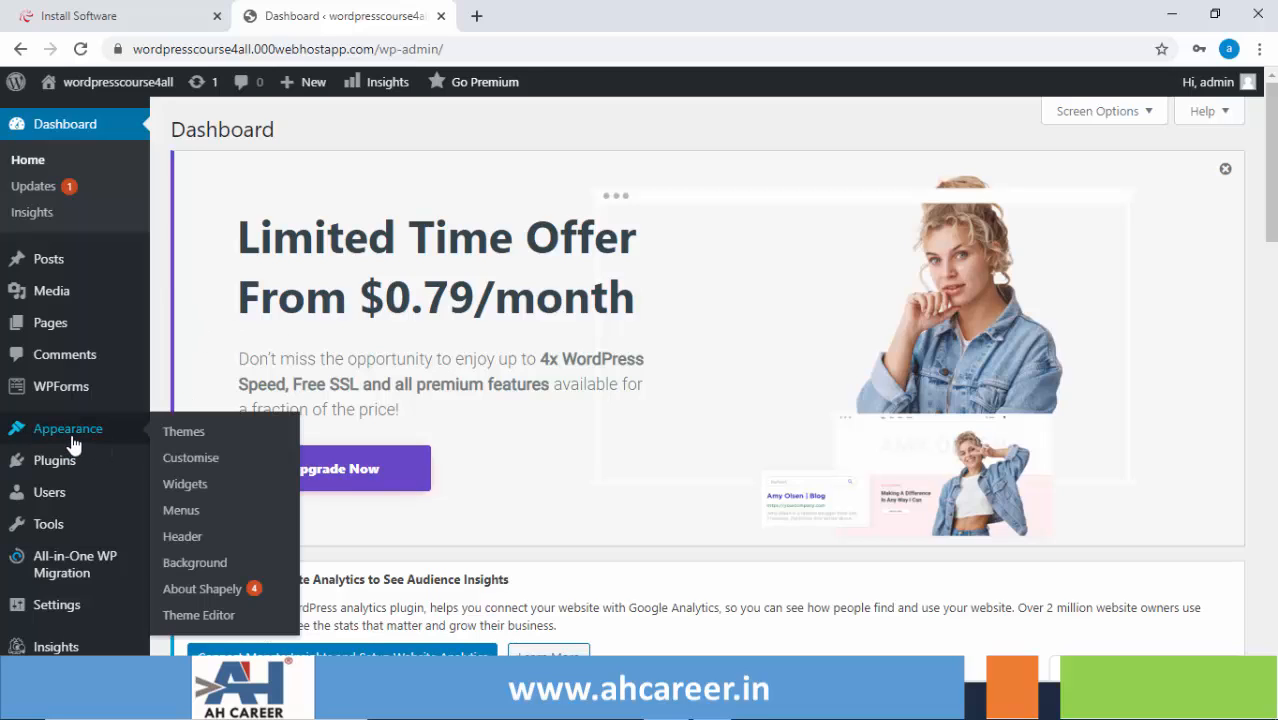
pyautogui.click(195, 441)
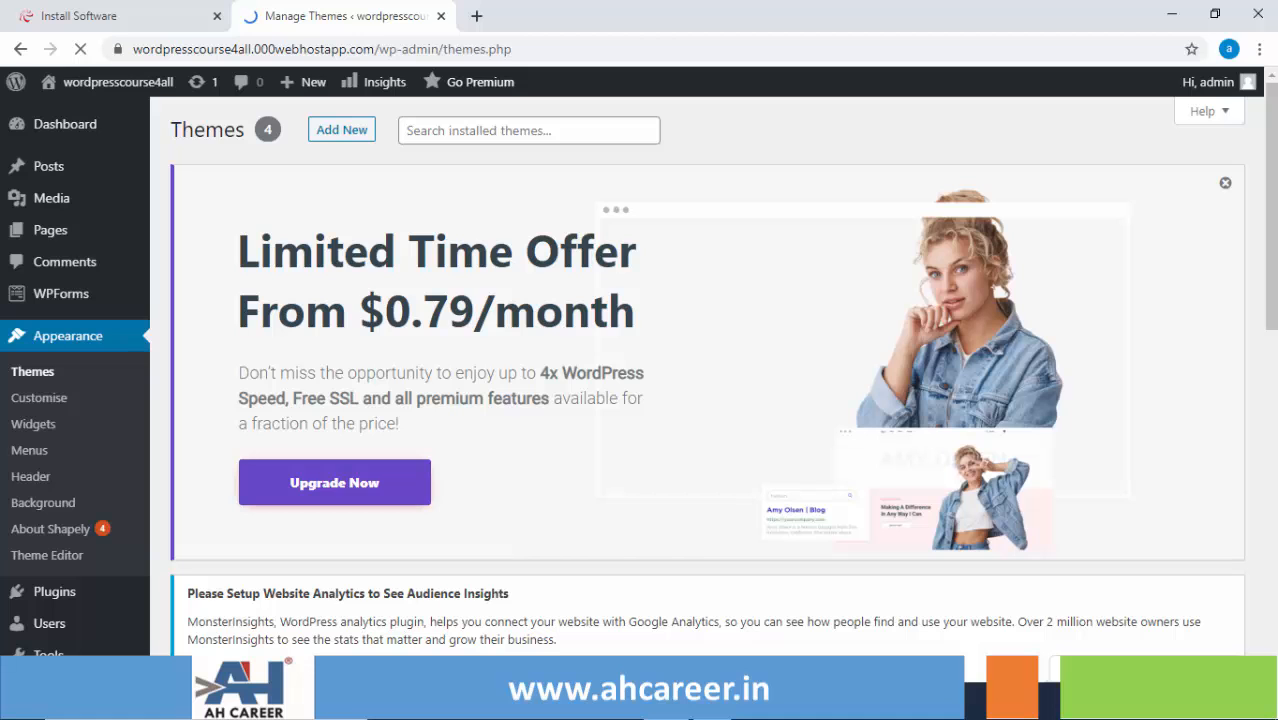
pyautogui.scroll(-5, 707, 400)
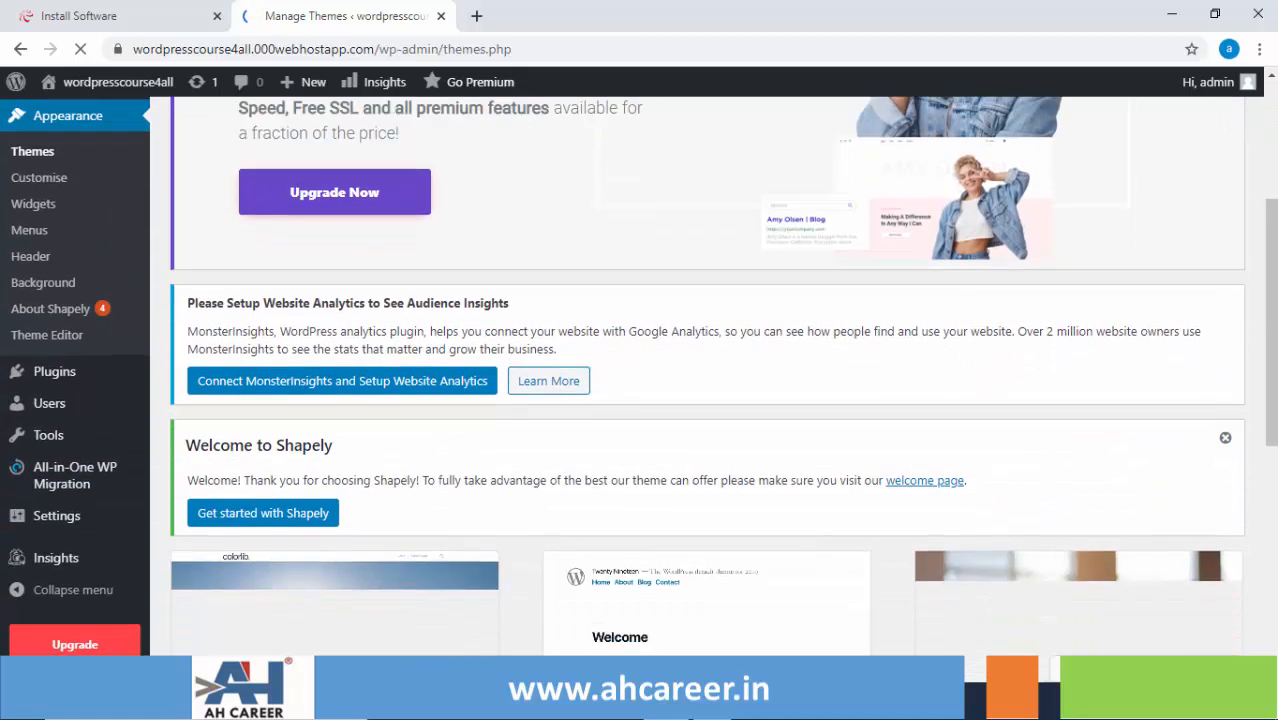
pyautogui.scroll(-3, 707, 400)
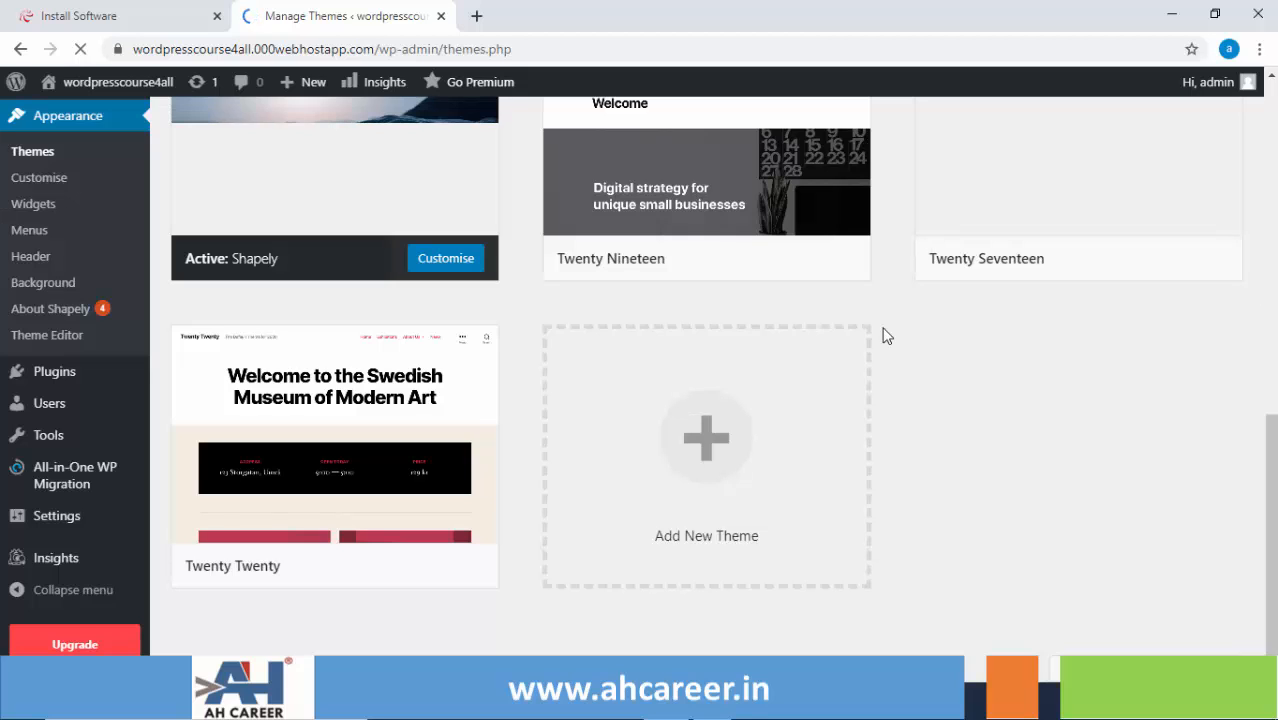
pyautogui.moveTo(72, 386)
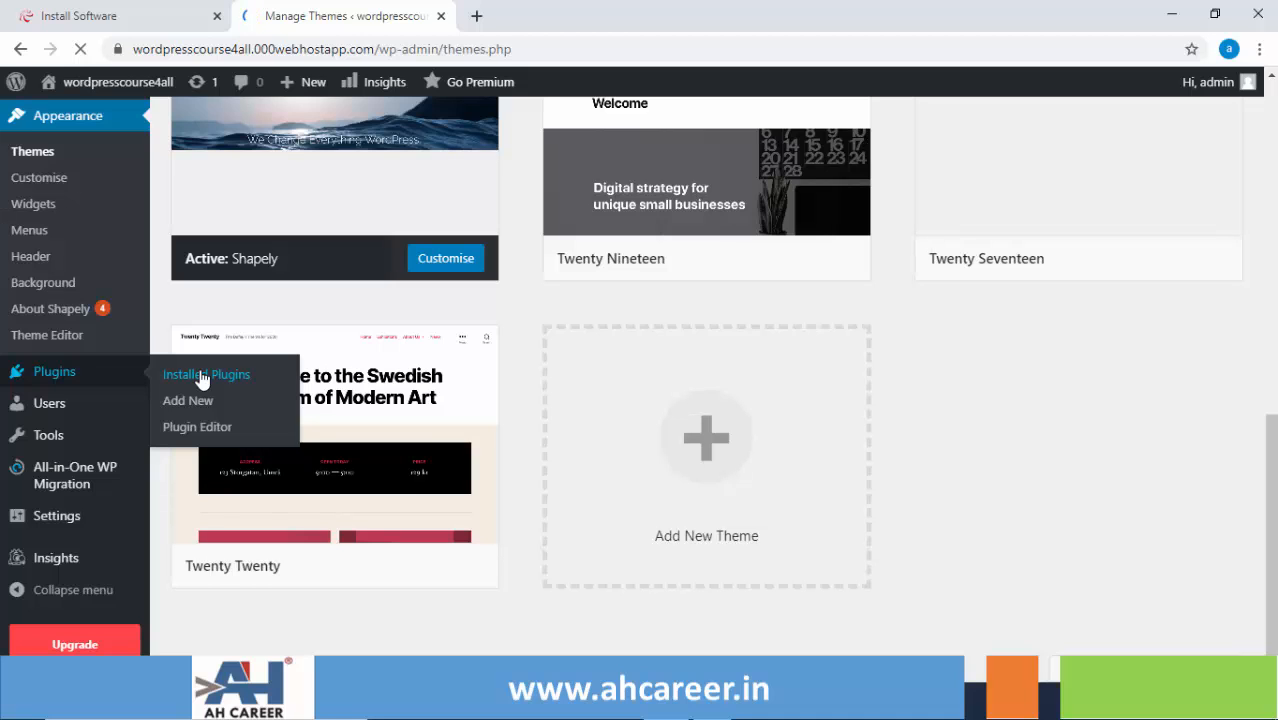
# - Open Plugins > Installed Plugins, scroll through the plugin list and return to the top
pyautogui.click(204, 375)
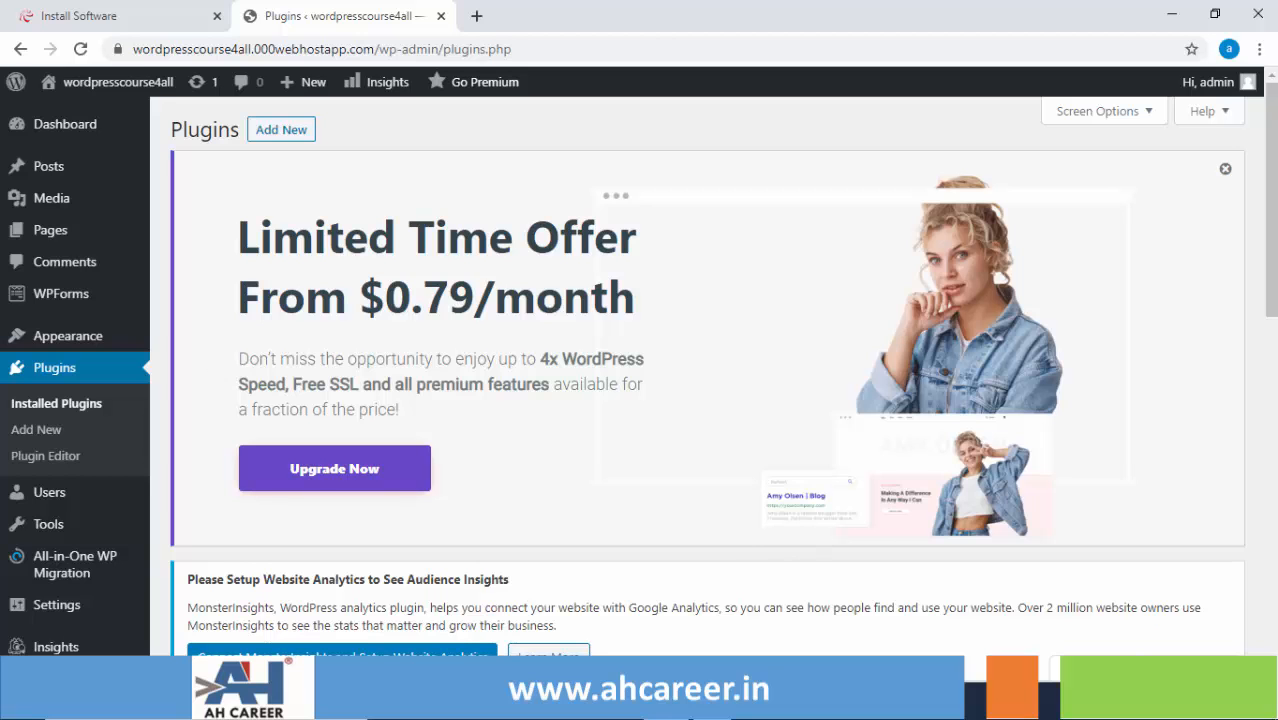
pyautogui.scroll(-6, 707, 380)
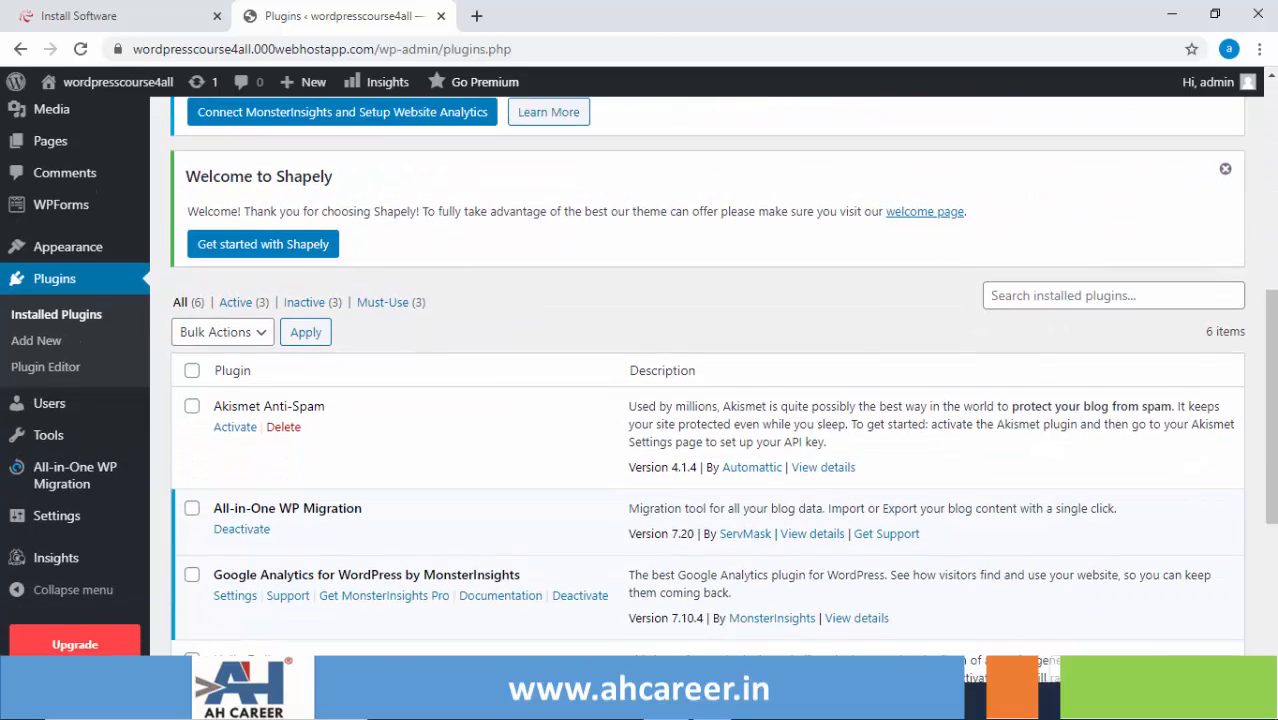
pyautogui.scroll(-1, 707, 390)
pyautogui.scroll(-2, 700, 380)
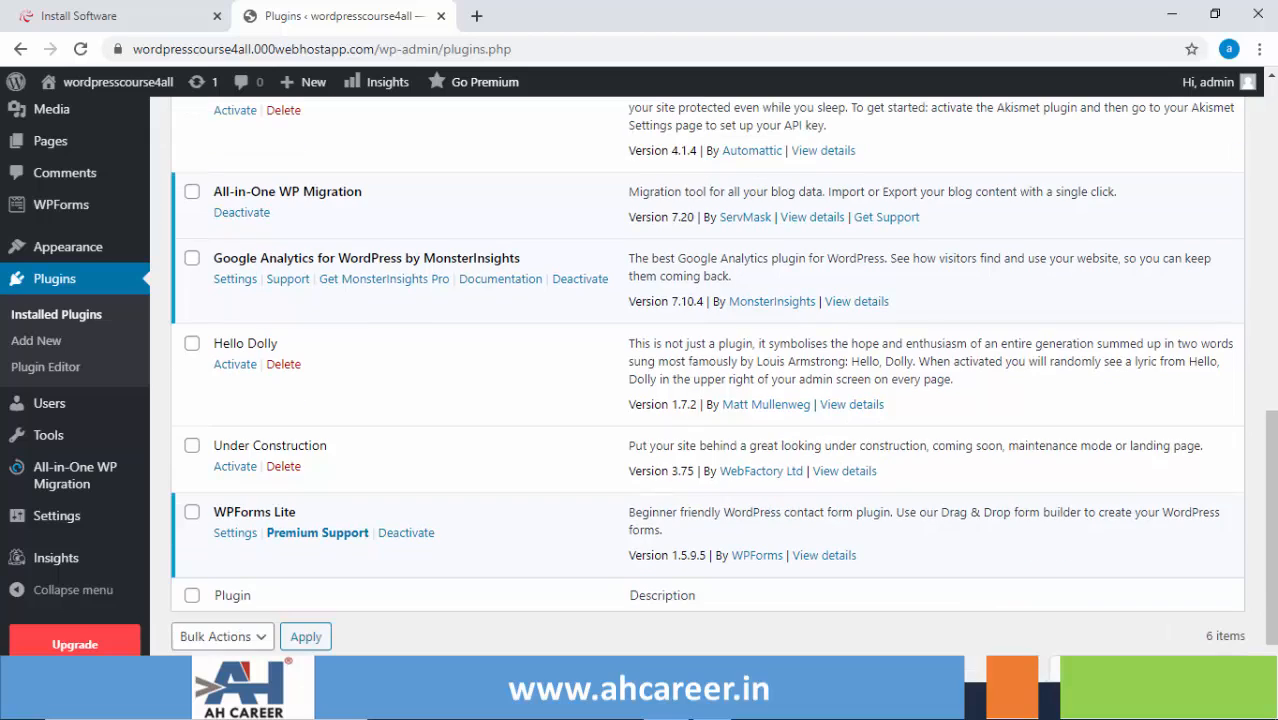
pyautogui.click(1272, 90)
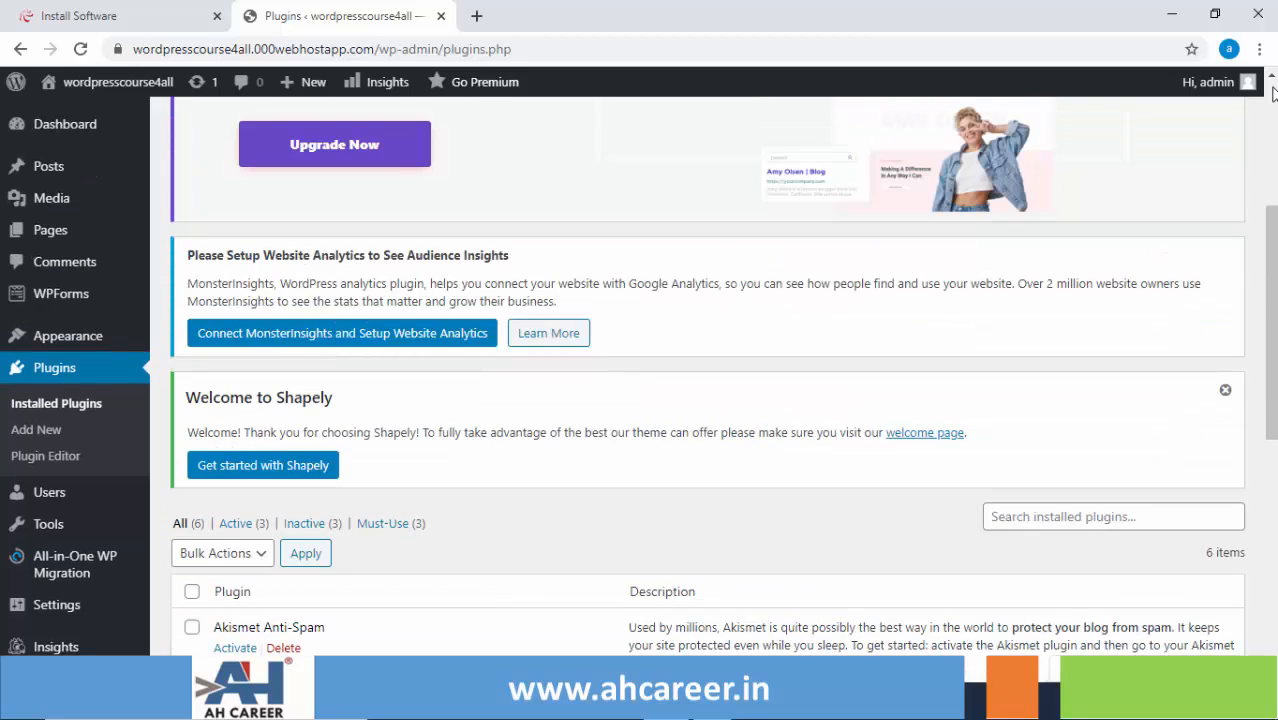
pyautogui.click(1272, 90)
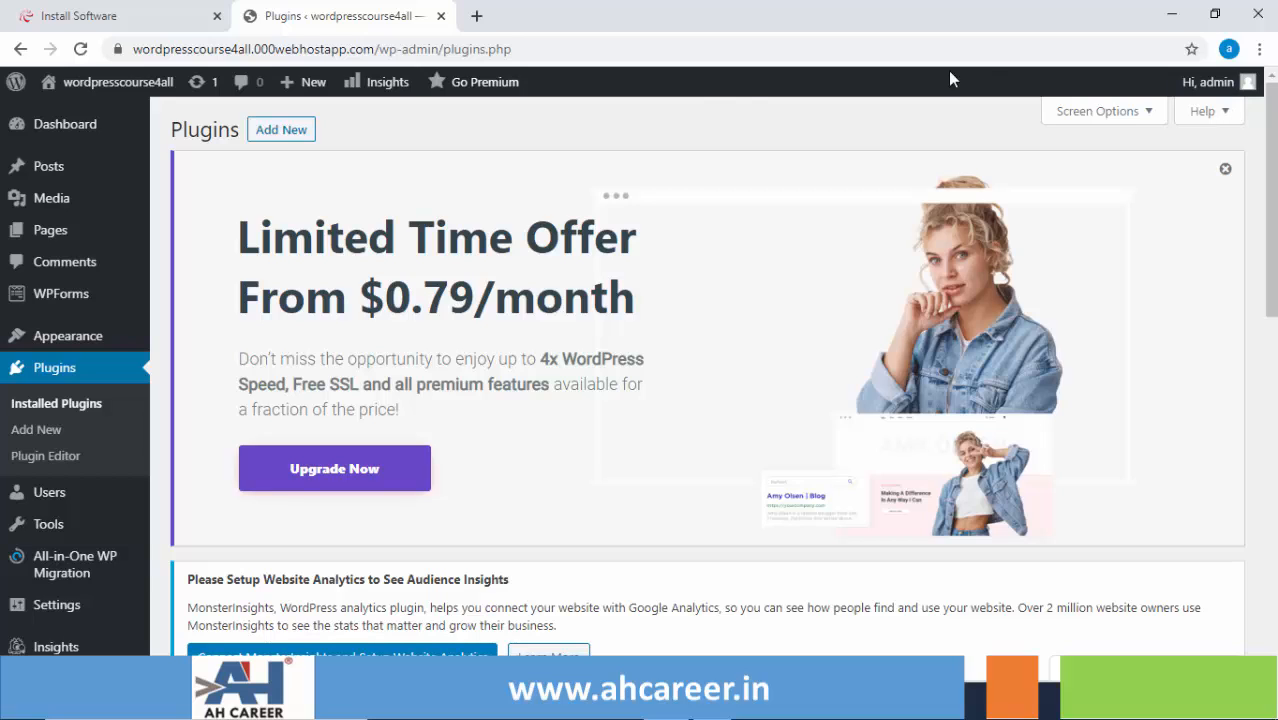
# - Open Visit Site in a new tab and switch to the live site's Blog page
pyautogui.moveTo(100, 84)
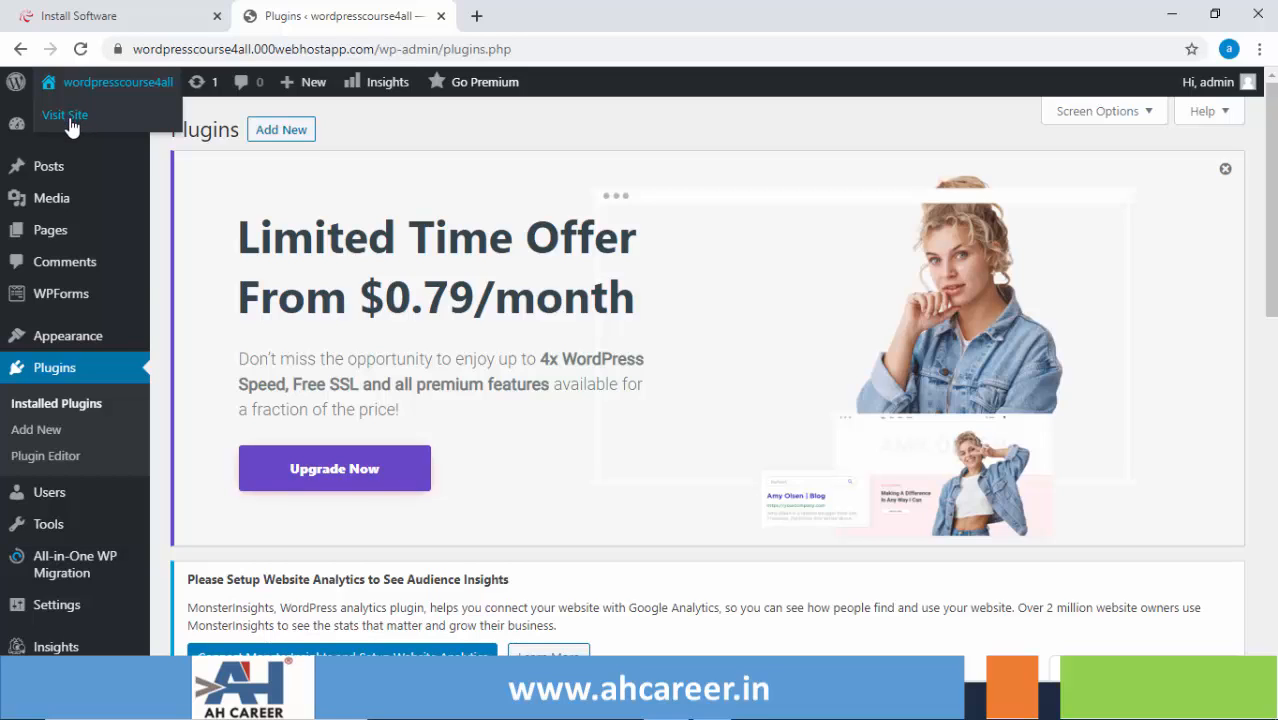
pyautogui.rightClick(70, 122)
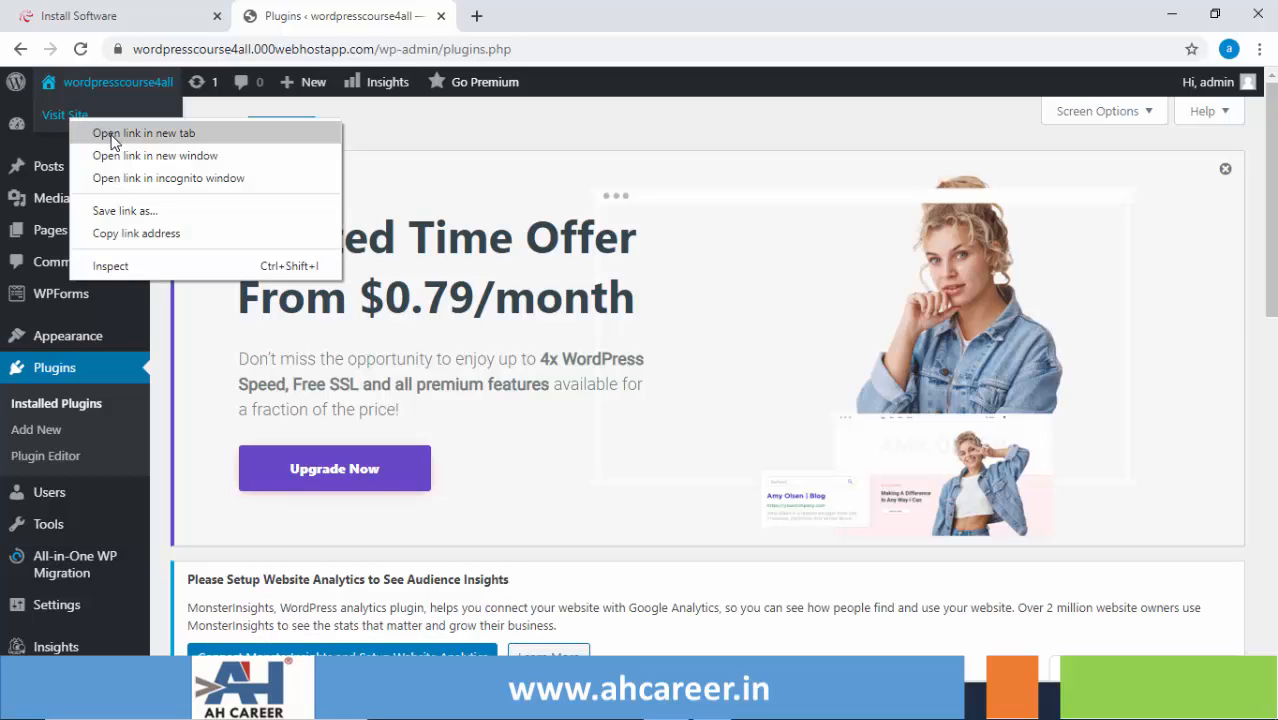
pyautogui.click(112, 136)
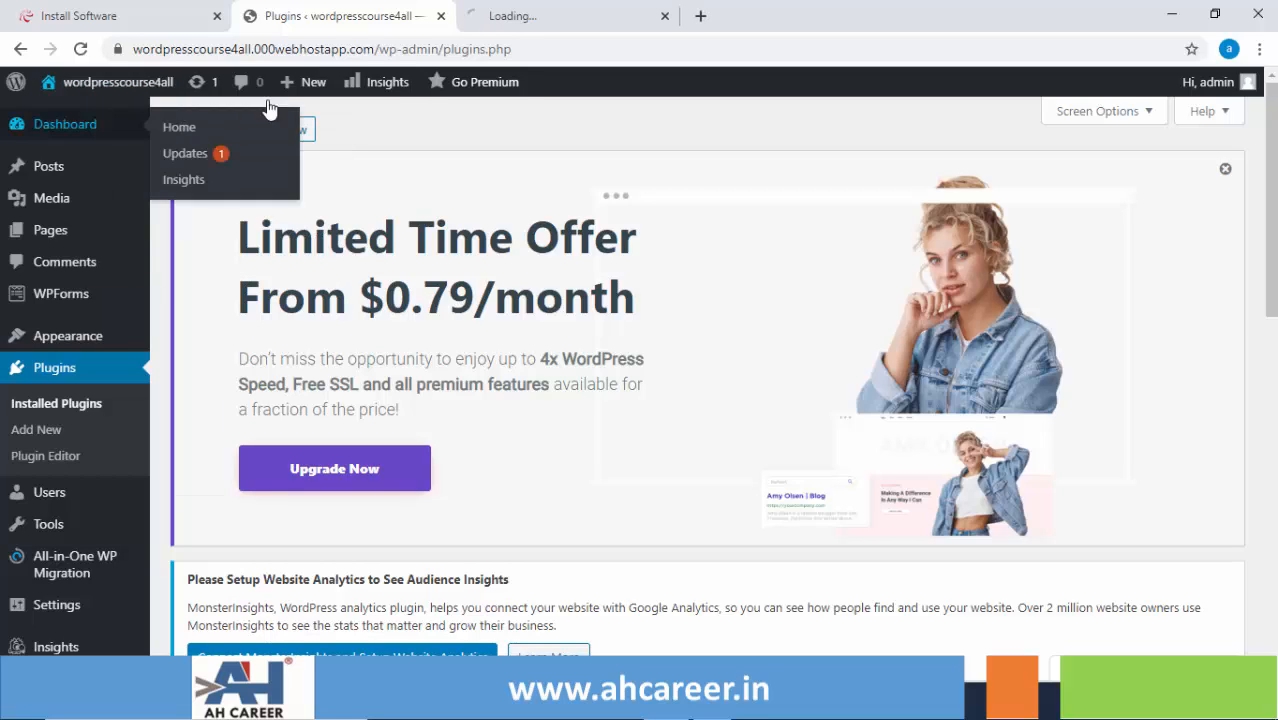
pyautogui.click(553, 18)
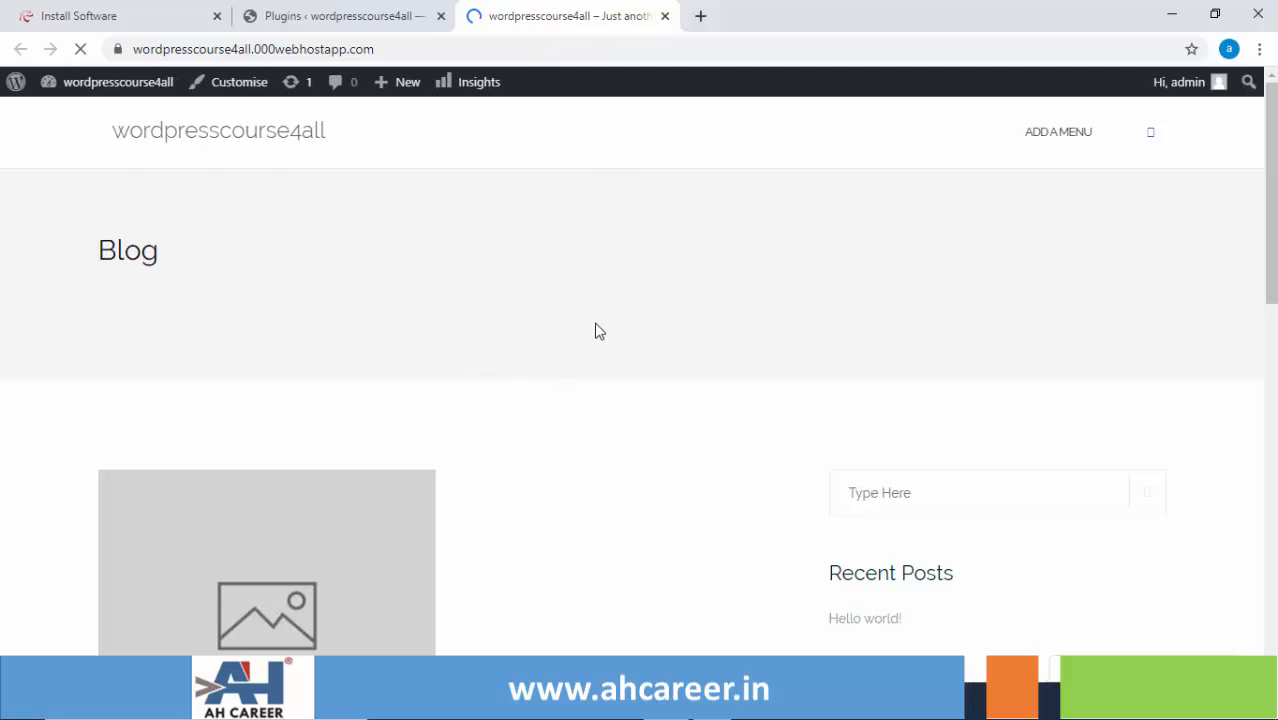
# - Close the site tab and browse the featured themes under Appearance > Themes > Add New
pyautogui.click(665, 16)
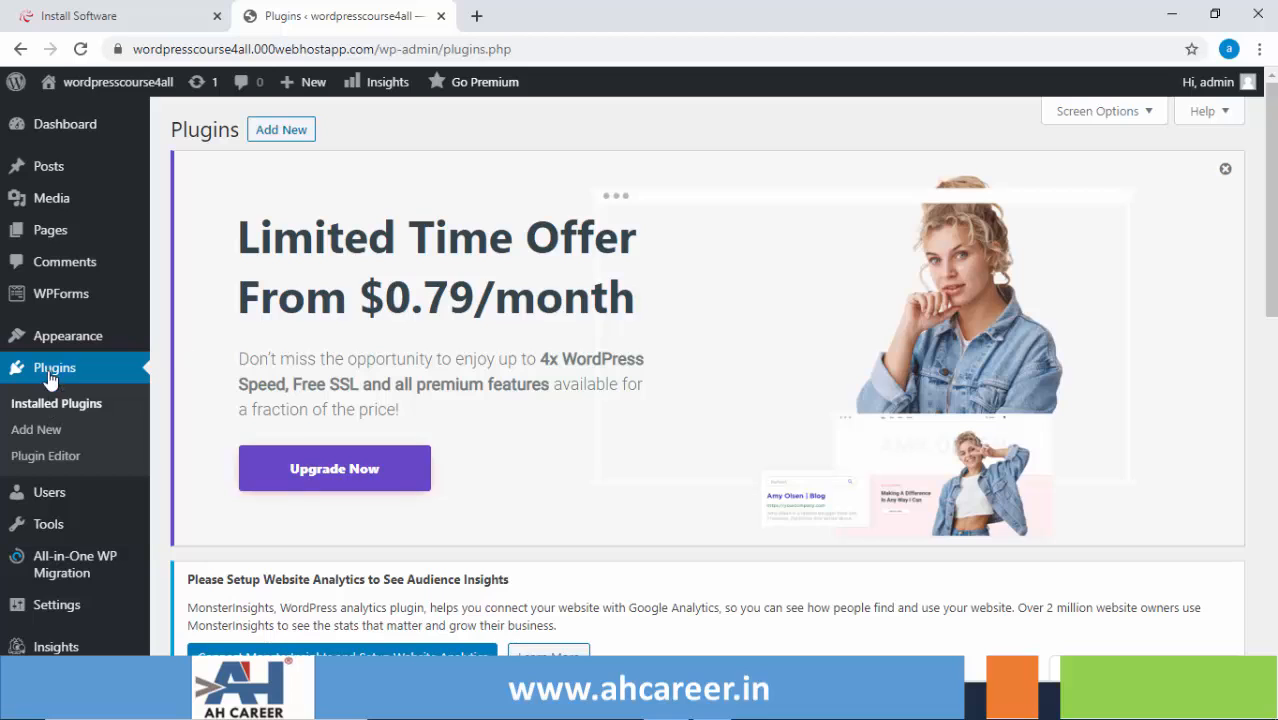
pyautogui.moveTo(70, 345)
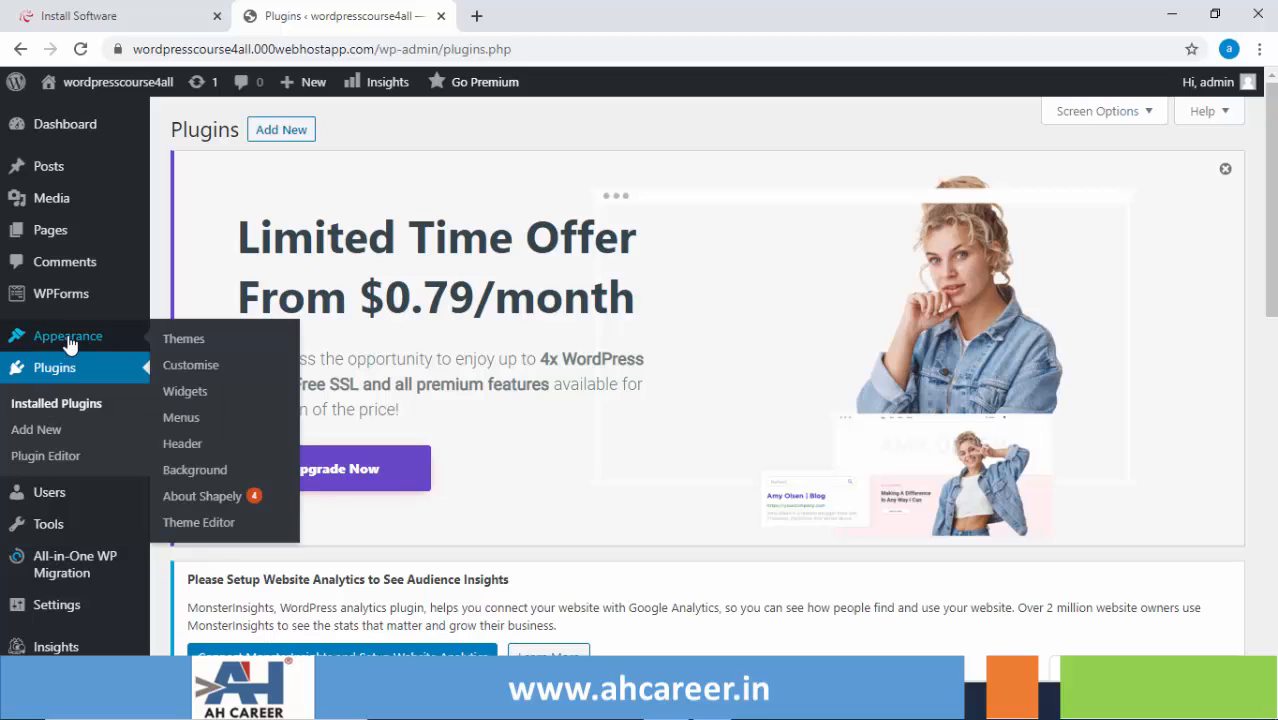
pyautogui.click(198, 346)
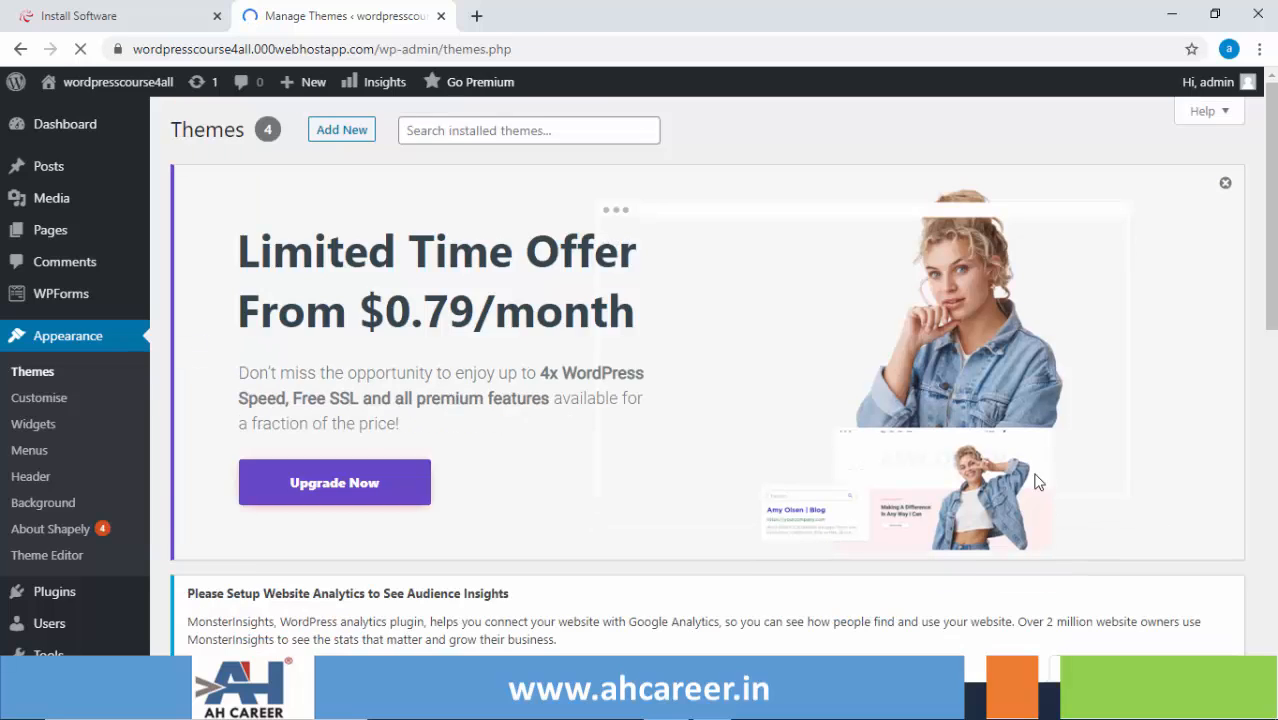
pyautogui.click(353, 133)
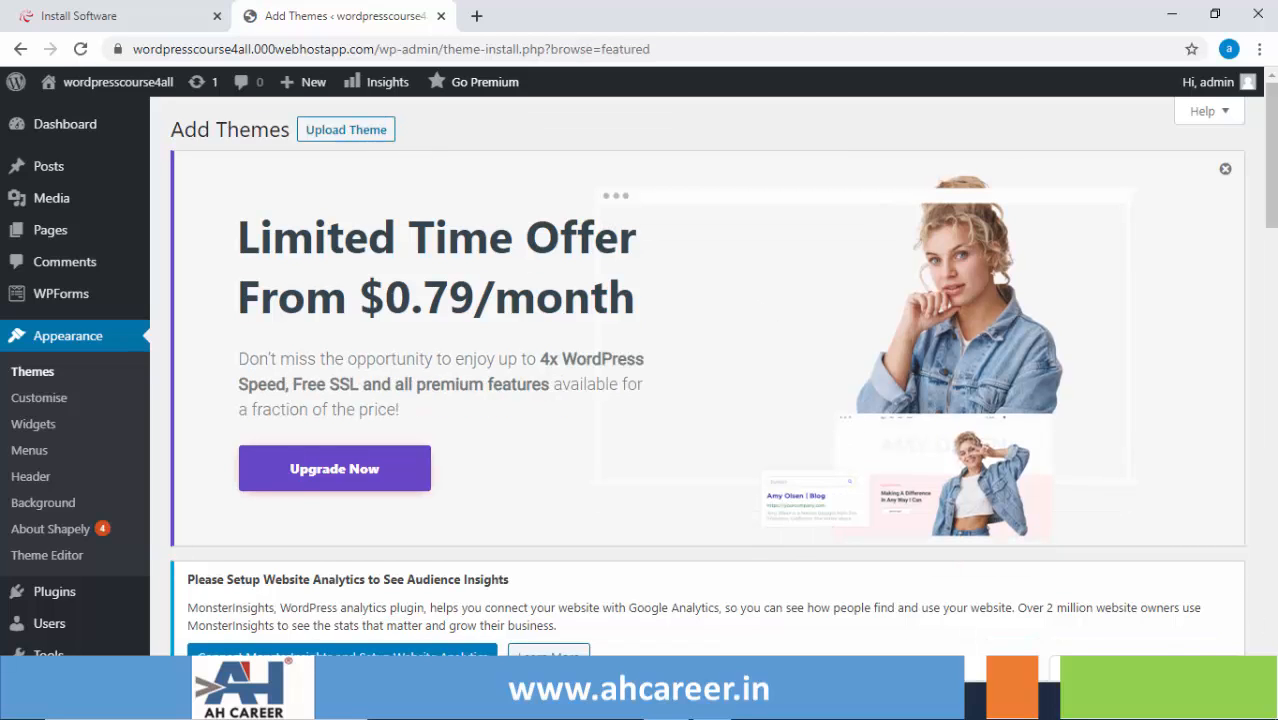
pyautogui.scroll(-2, 700, 380)
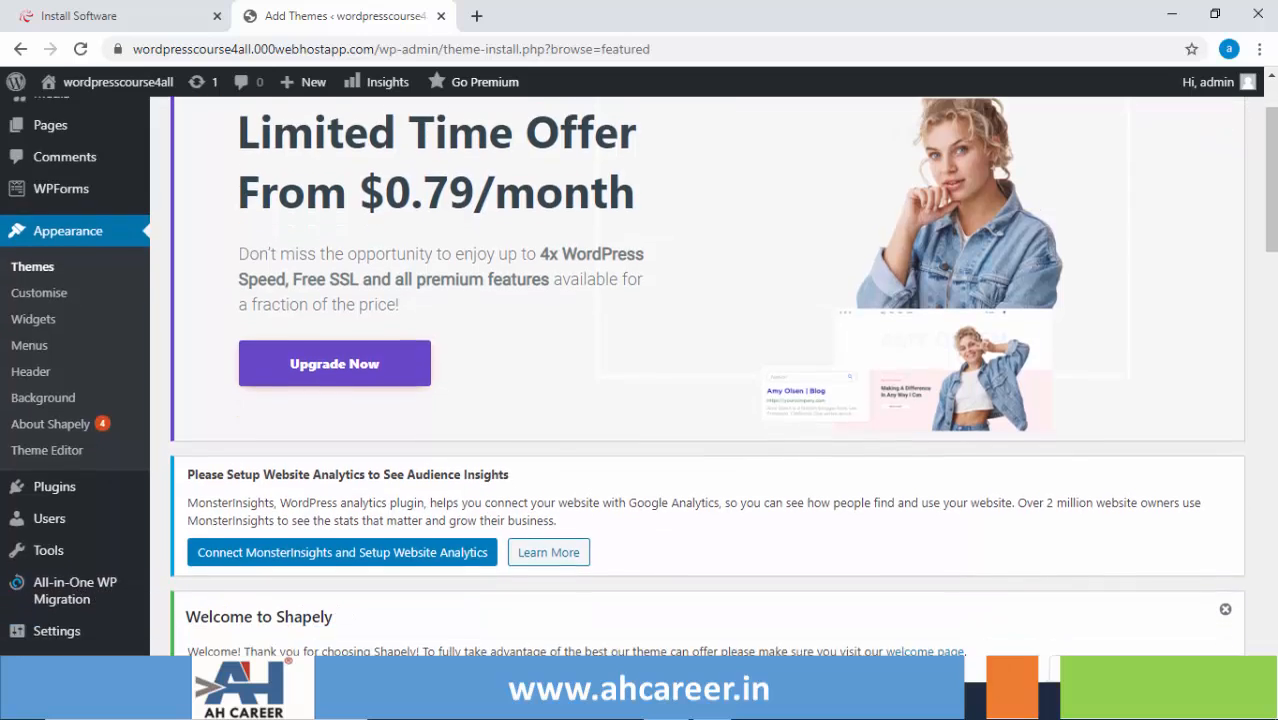
pyautogui.scroll(-3, 700, 380)
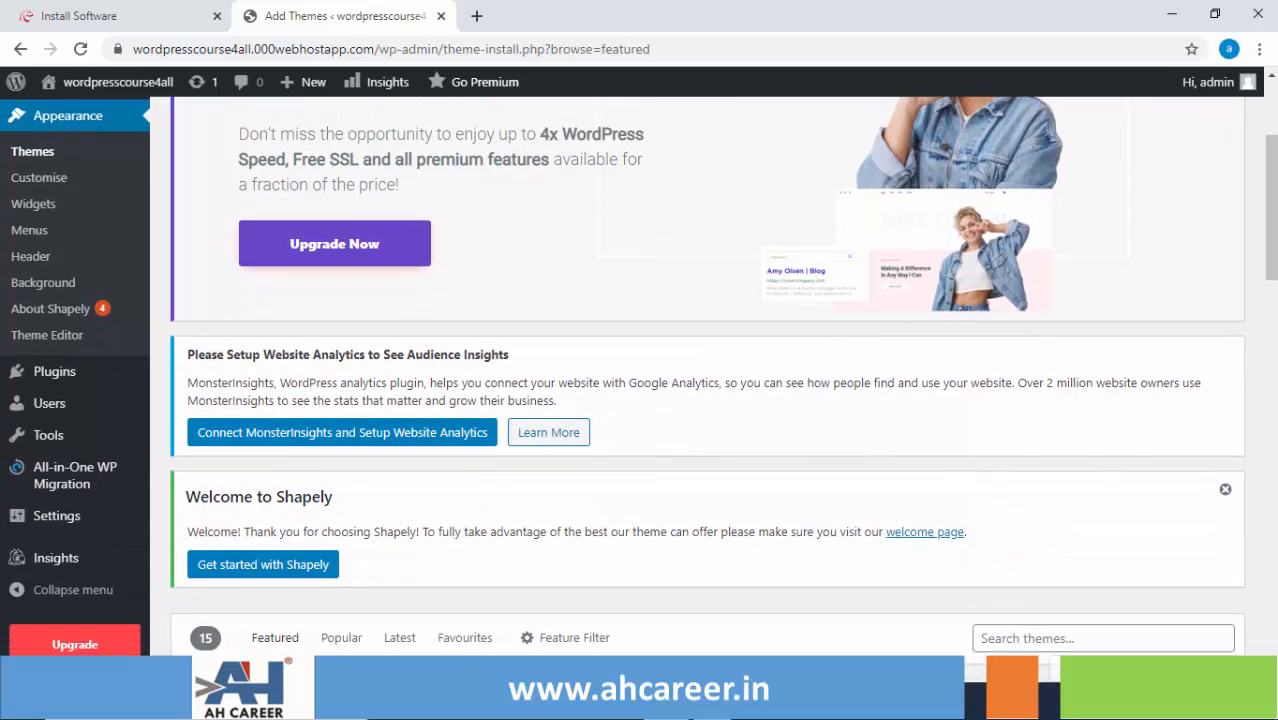
pyautogui.scroll(-1, 1167, 551)
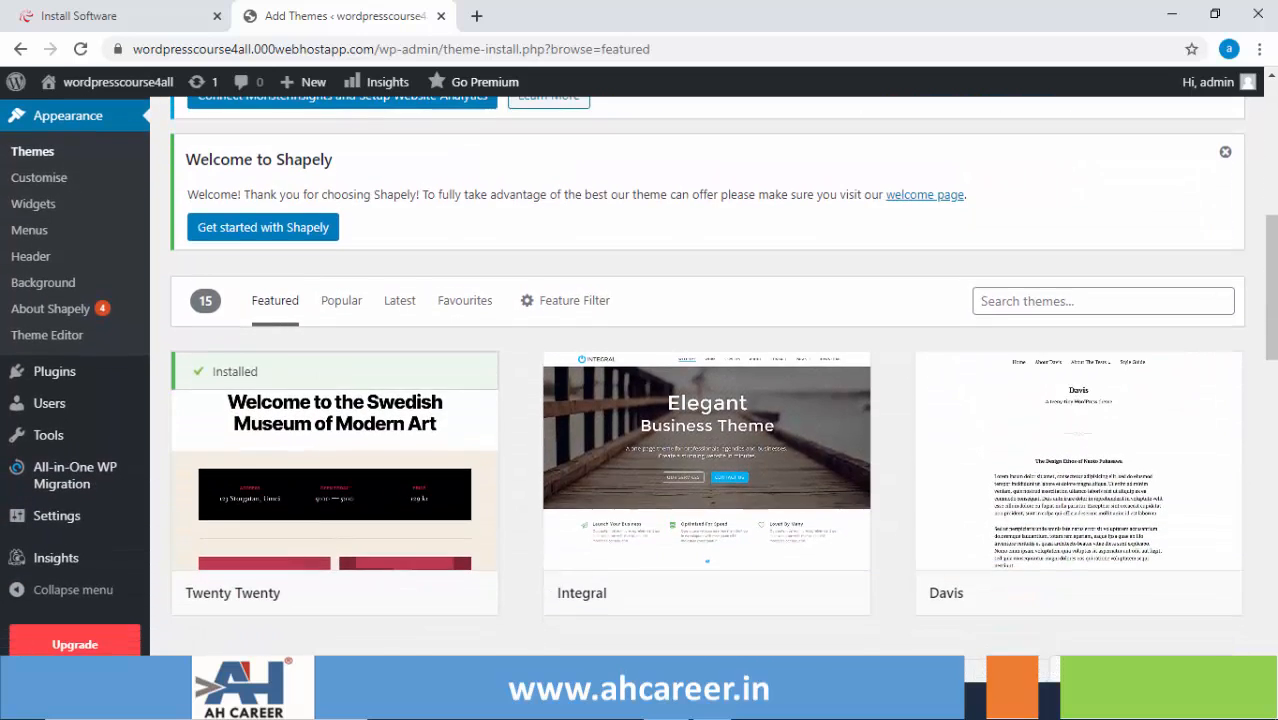
# - Search themes for 'ocean wp', then install and activate the OceanWP theme
pyautogui.click(1047, 260)
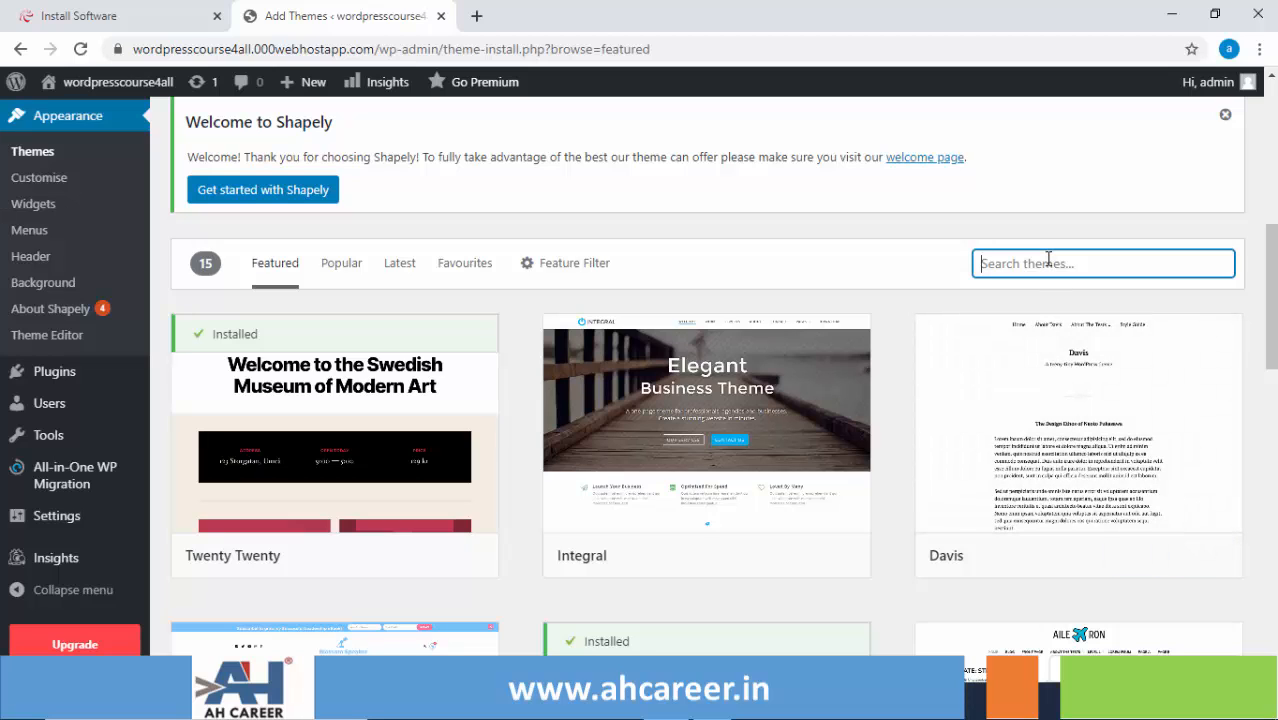
pyautogui.write('ocean')
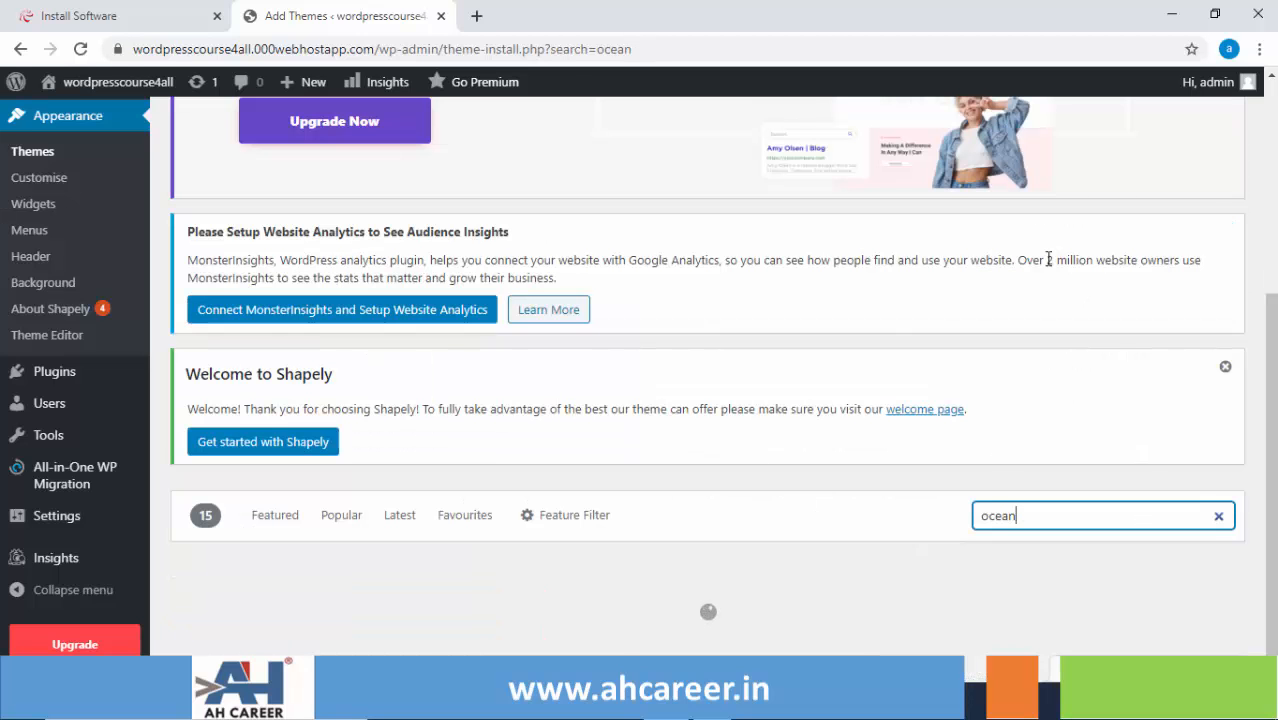
pyautogui.write(' wp')
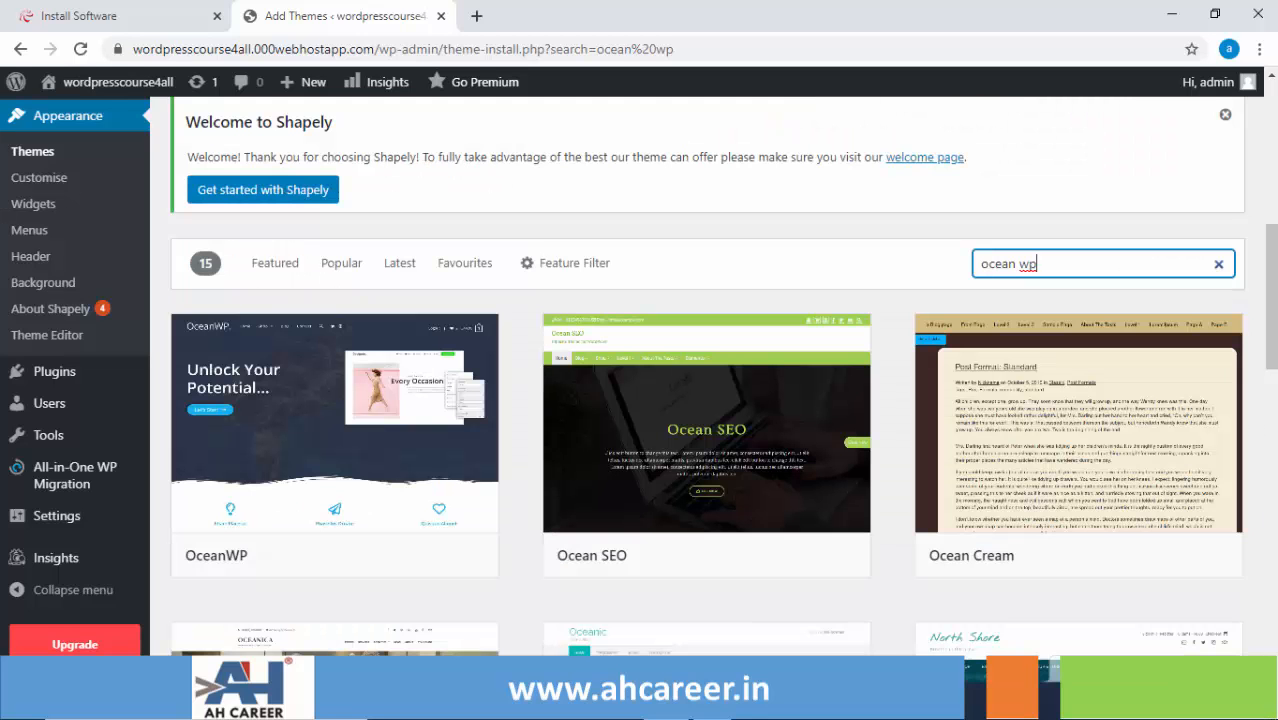
pyautogui.moveTo(310, 434)
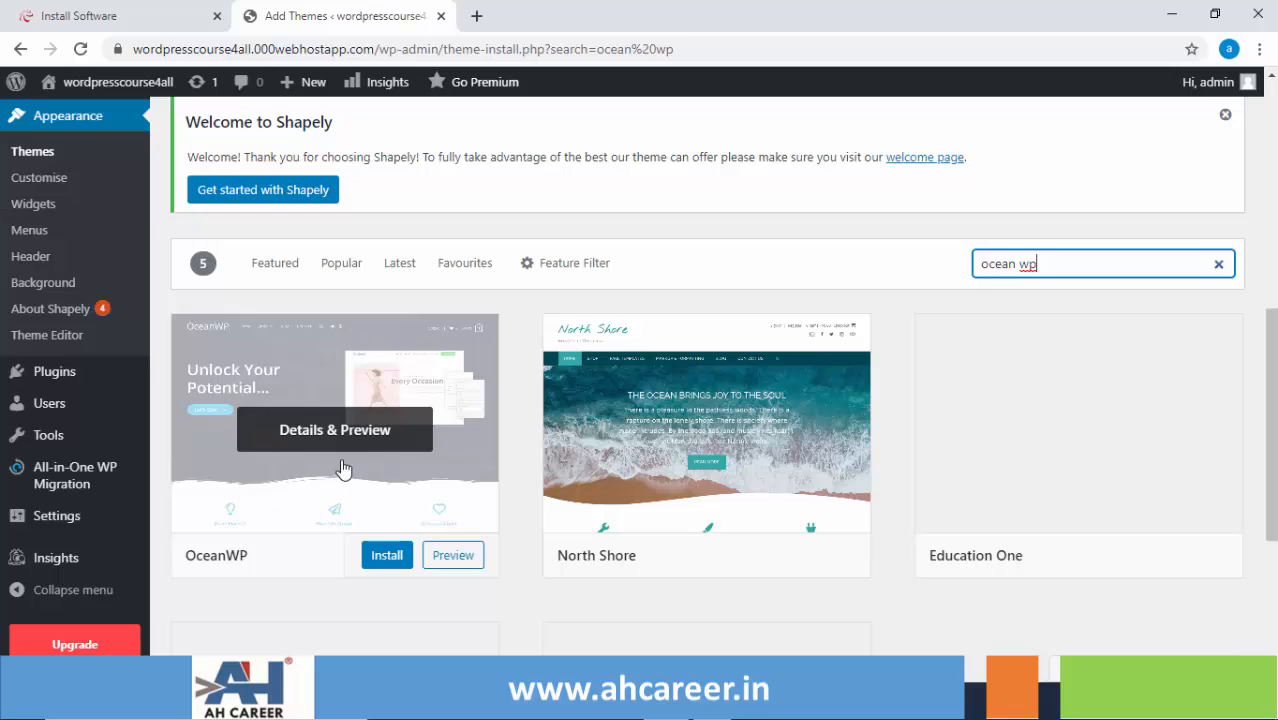
pyautogui.click(384, 555)
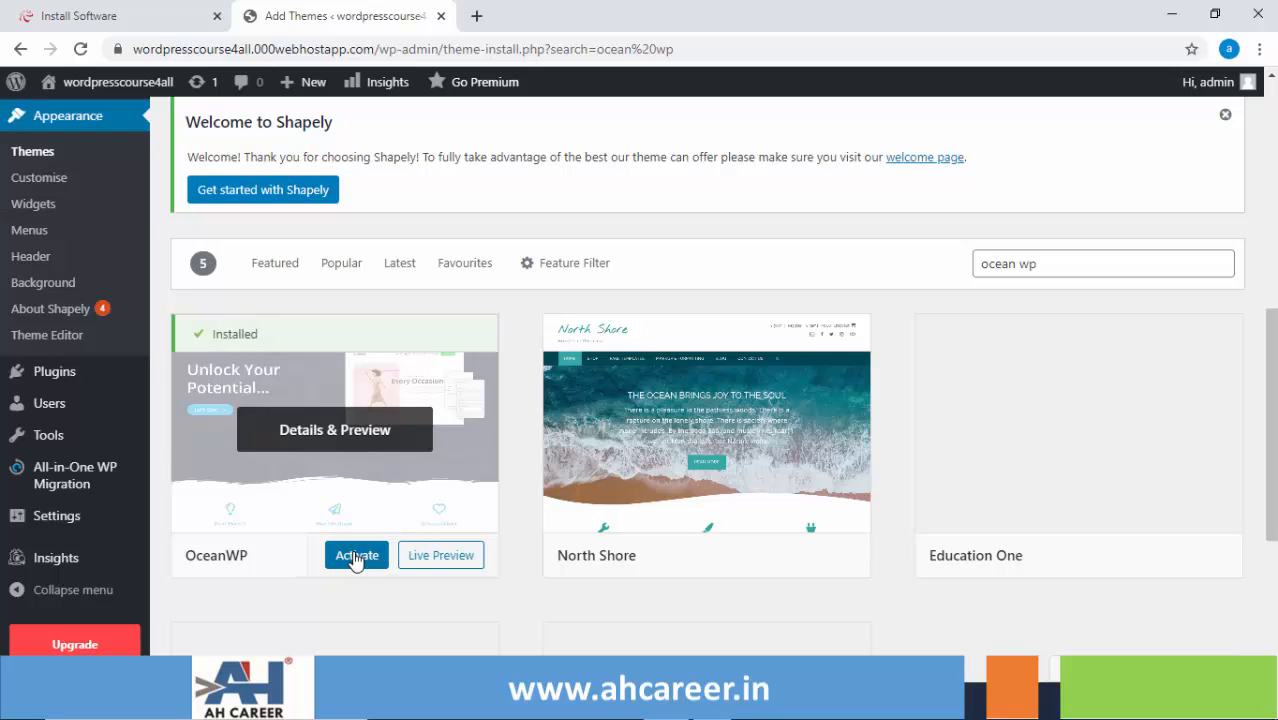
pyautogui.click(355, 558)
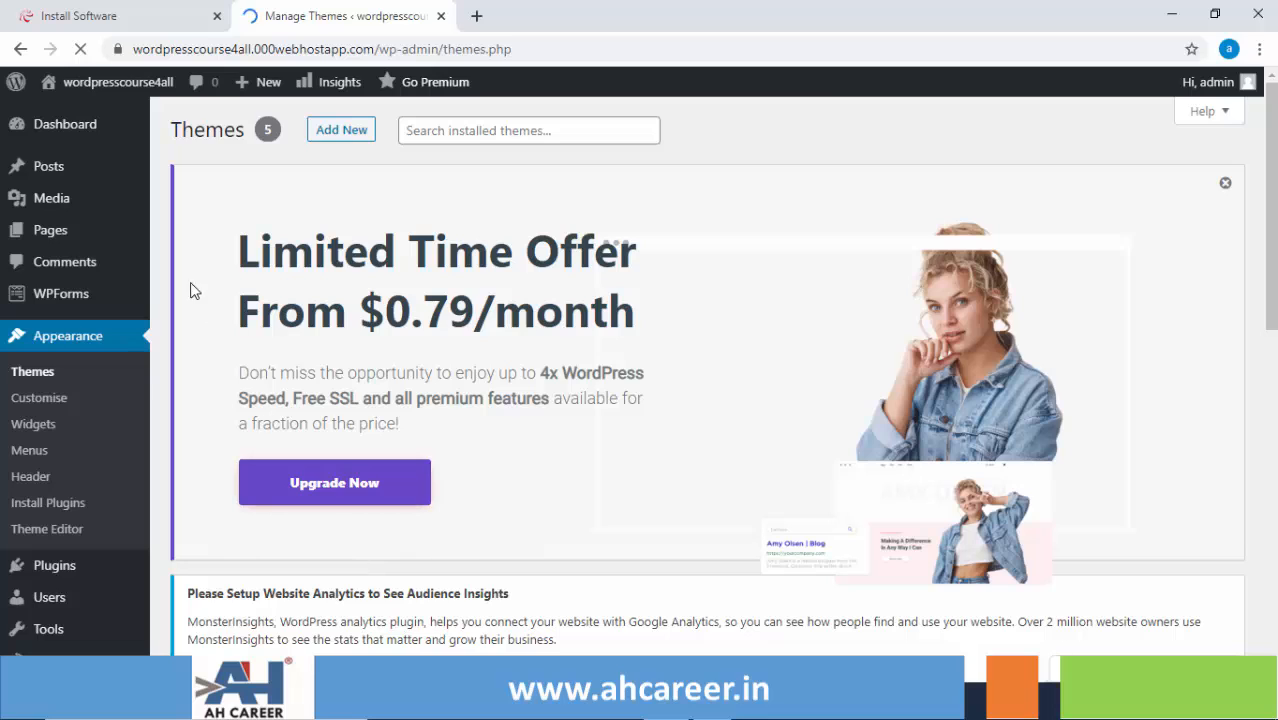
pyautogui.moveTo(94, 82)
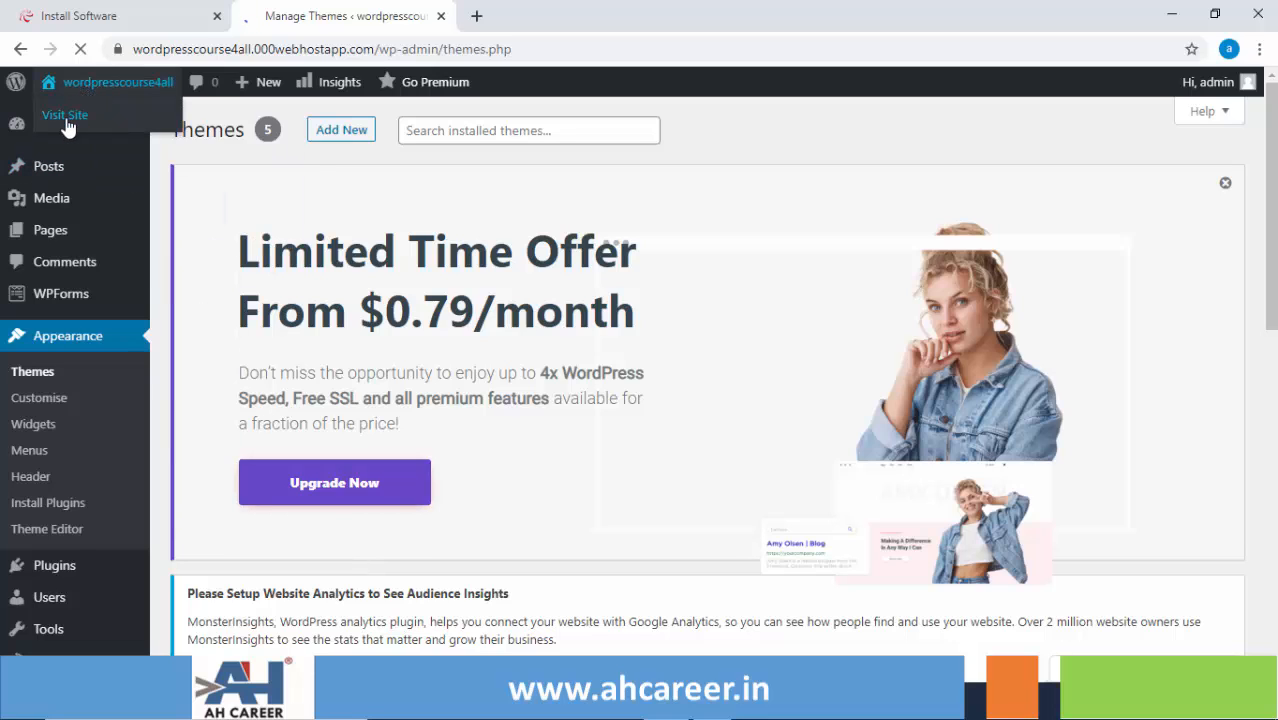
pyautogui.rightClick(67, 119)
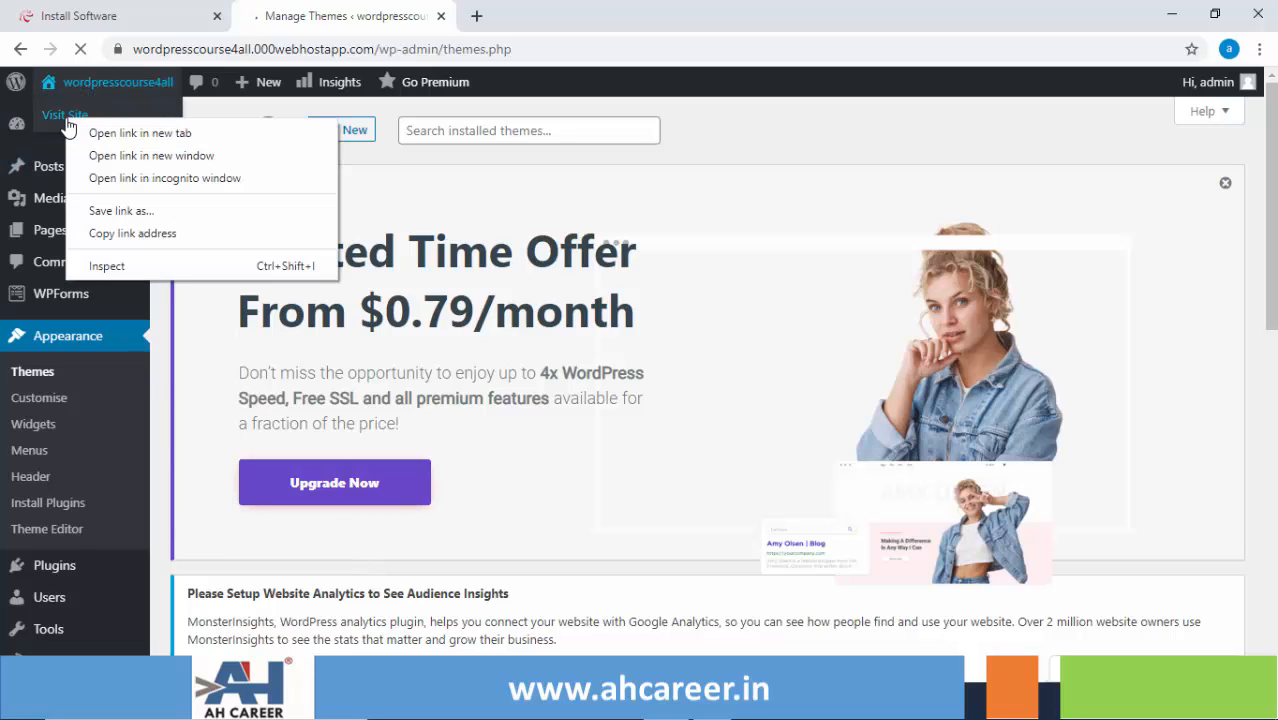
pyautogui.click(125, 136)
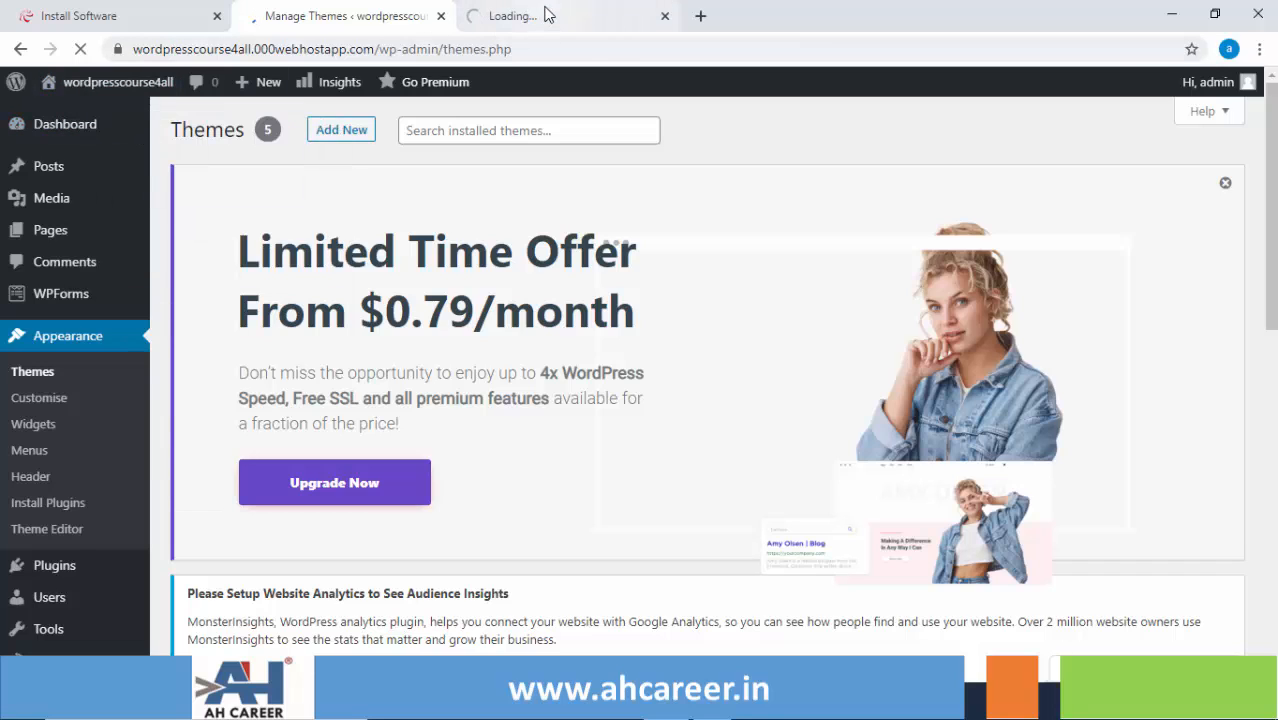
pyautogui.click(547, 14)
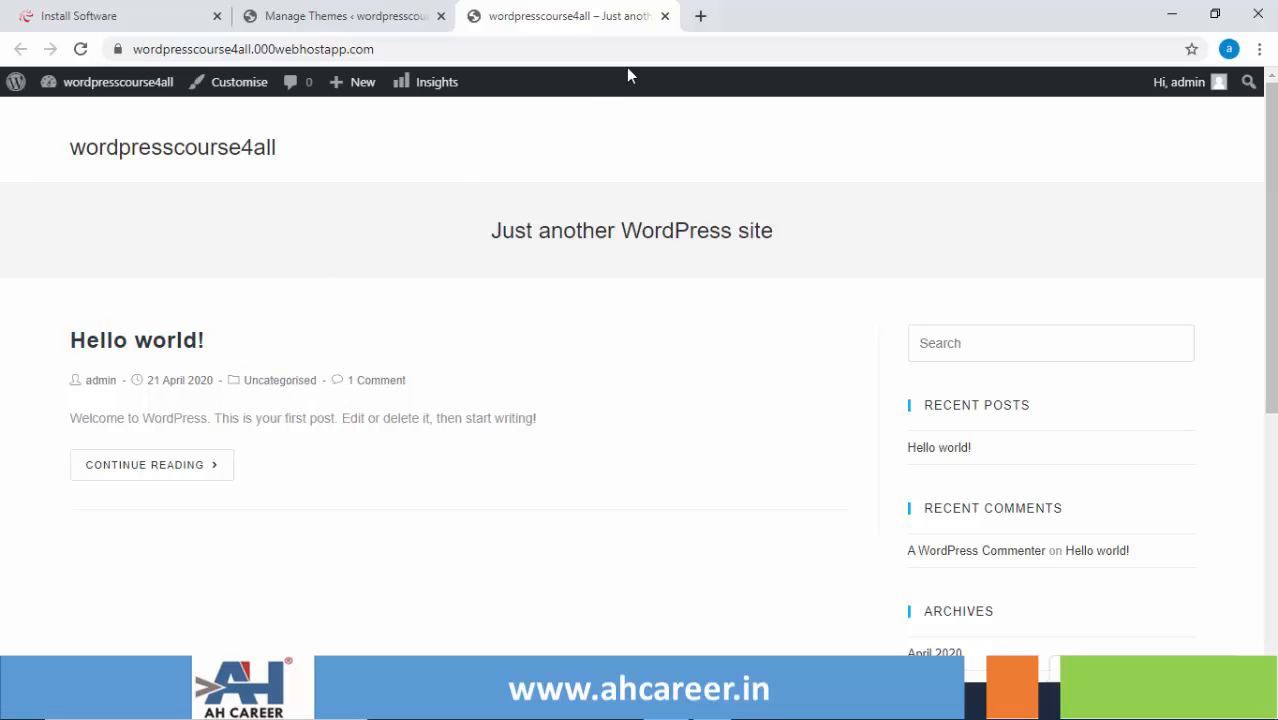
pyautogui.click(665, 17)
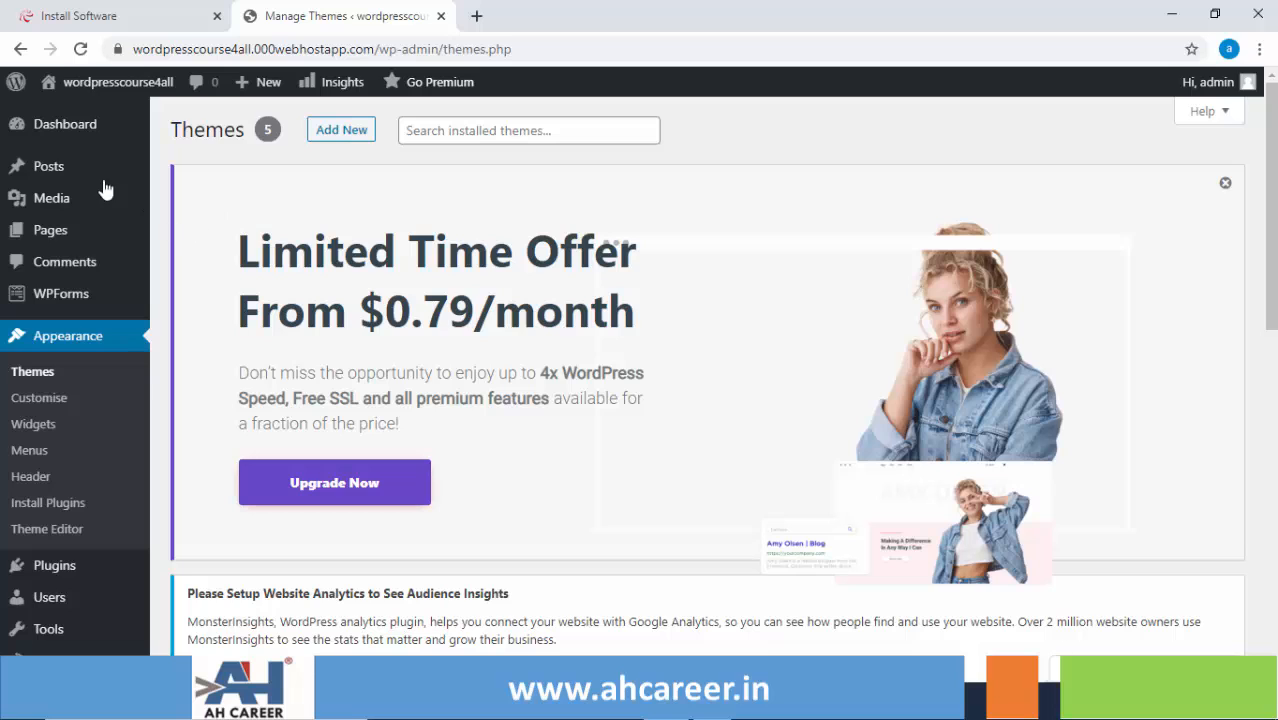
# - Go to the Dashboard and scroll to the notice recommending Elementor and Ocean Extra
pyautogui.click(63, 133)
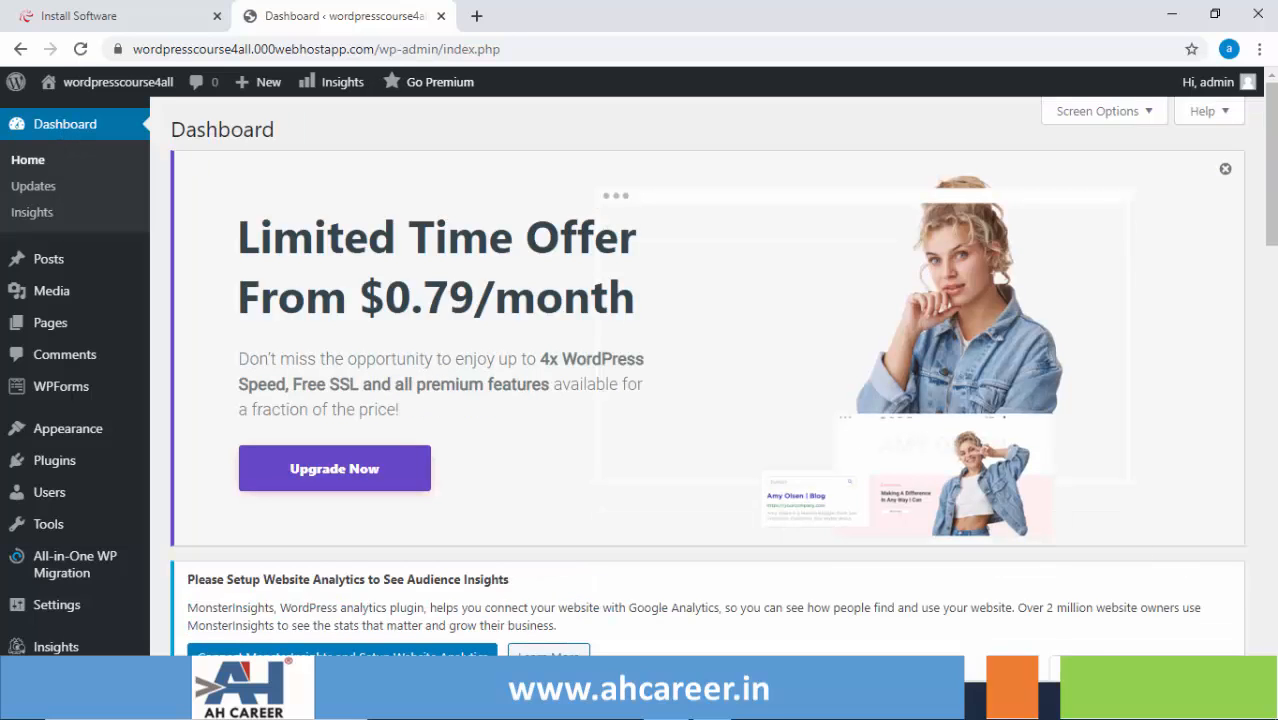
pyautogui.scroll(-3, 707, 380)
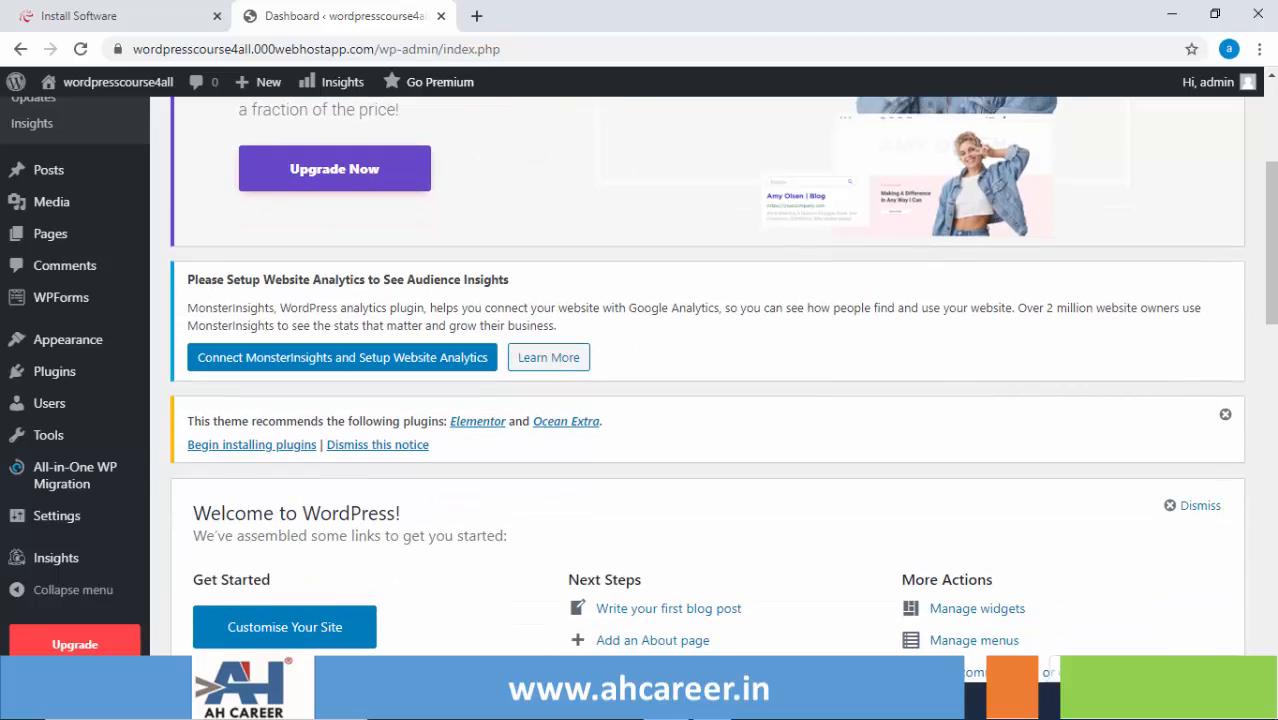
pyautogui.scroll(-1, 643, 510)
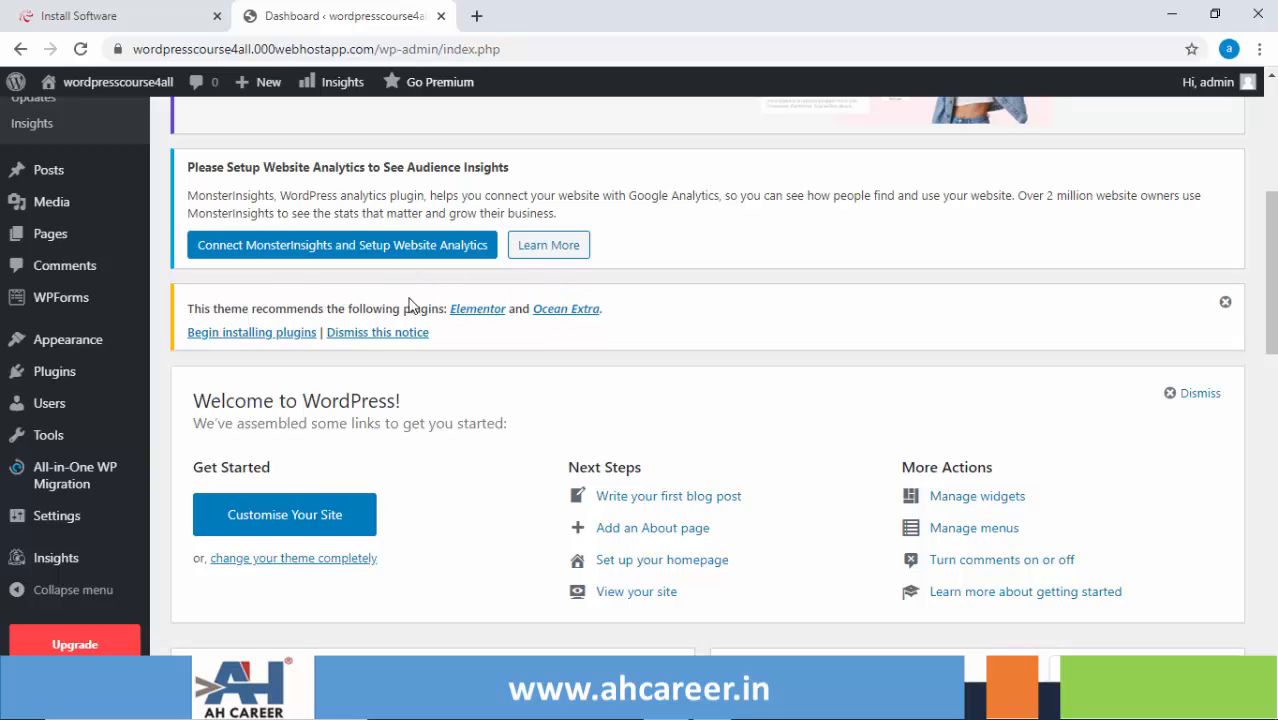
# - Install the recommended Elementor 2.9.7 plugin from its details dialog and activate it
pyautogui.click(476, 316)
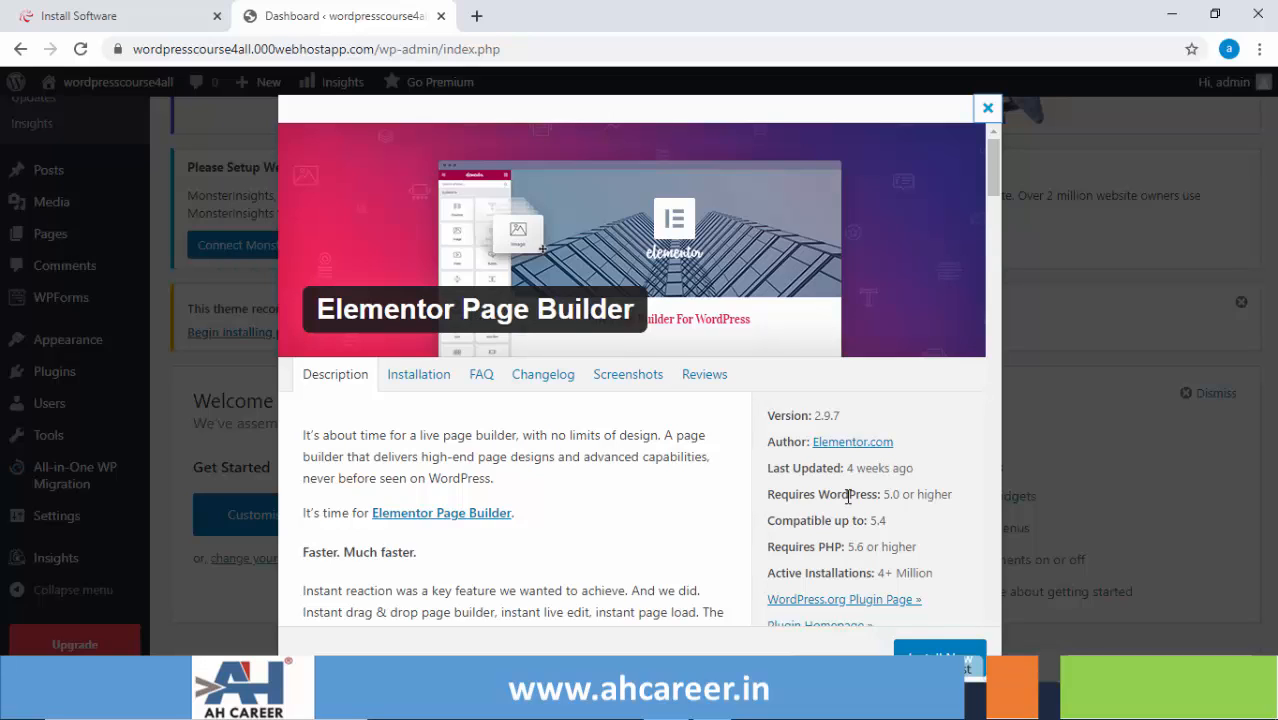
pyautogui.click(934, 651)
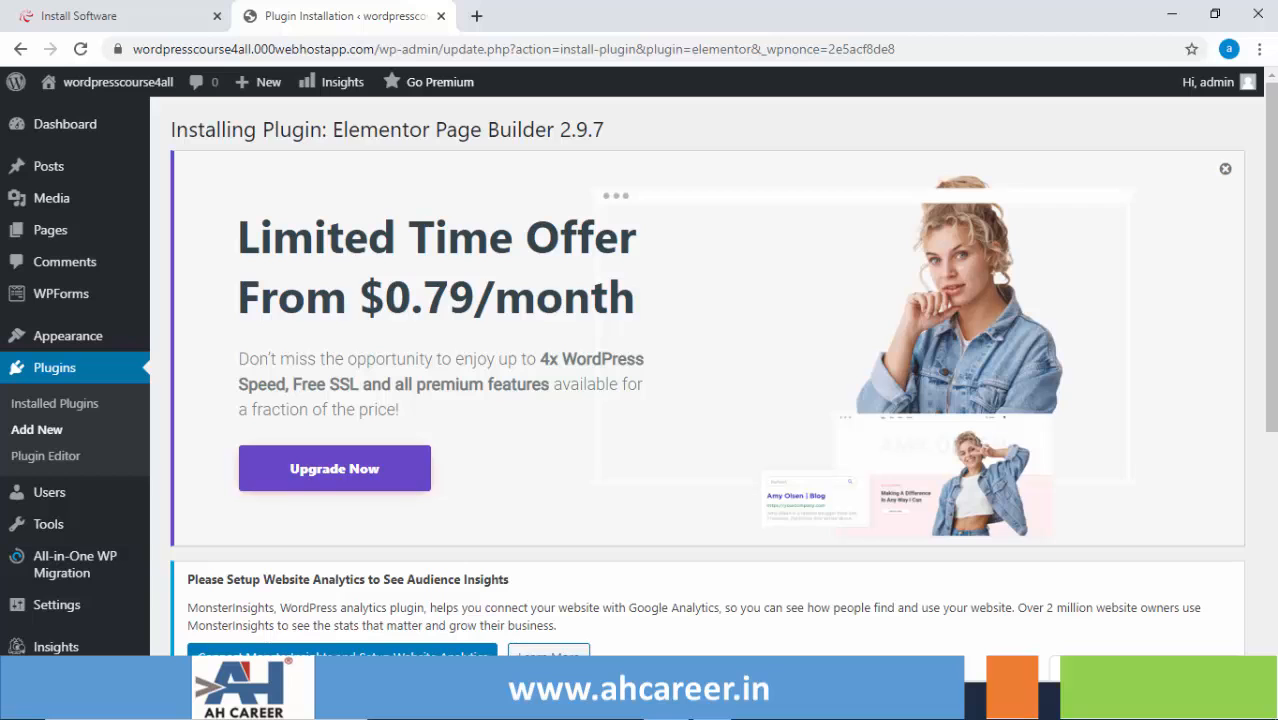
pyautogui.scroll(-4, 638, 370)
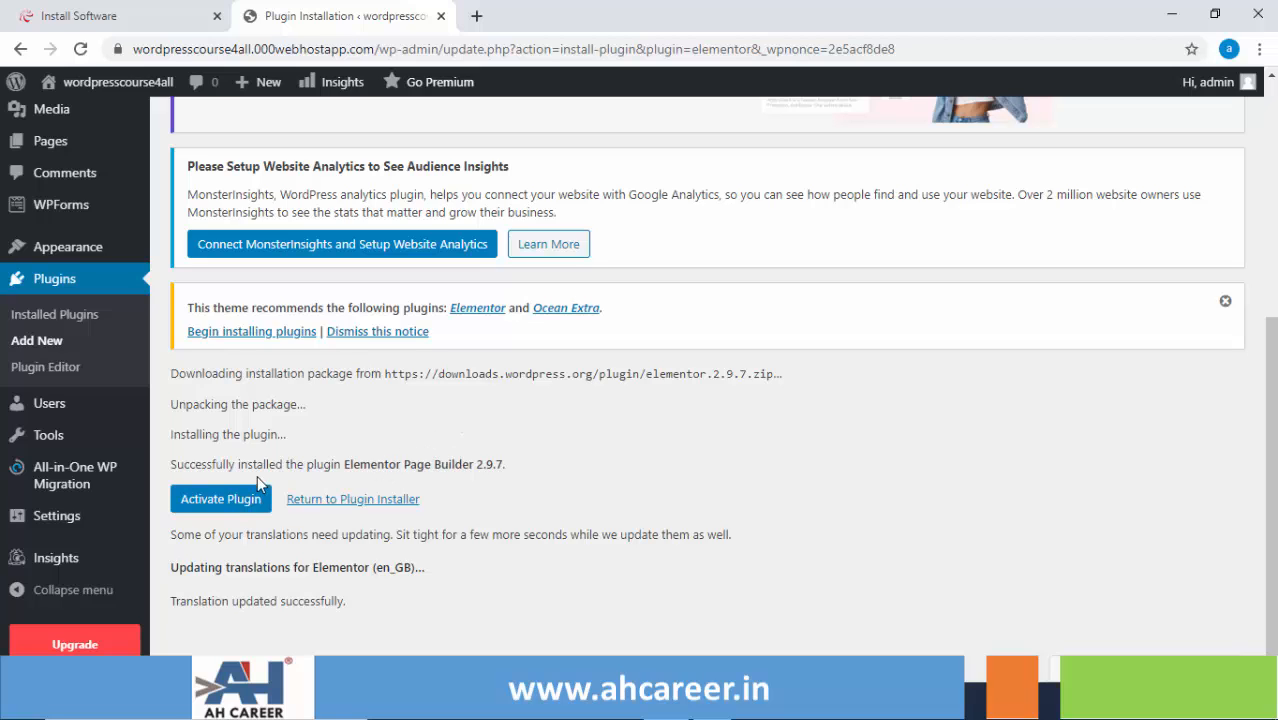
pyautogui.click(224, 505)
pyautogui.click(224, 505)
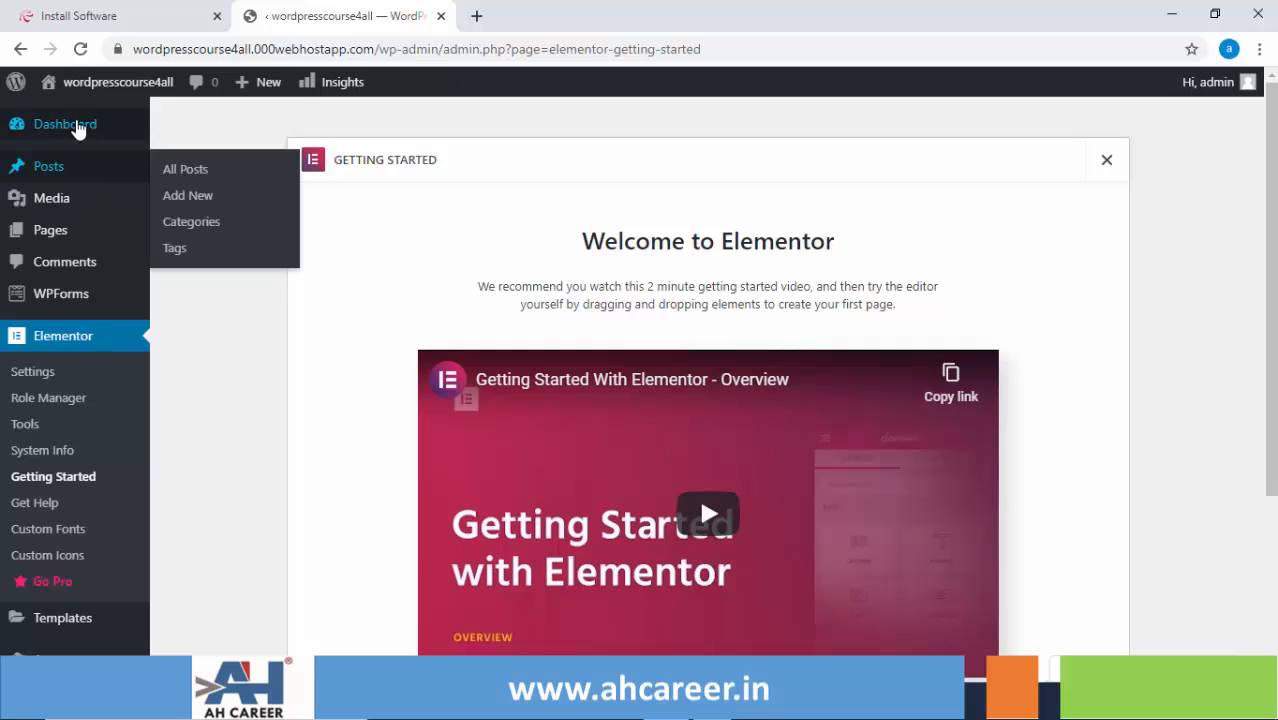
# - Return to the Dashboard and scroll to the notice now recommending only Ocean Extra
pyautogui.click(78, 130)
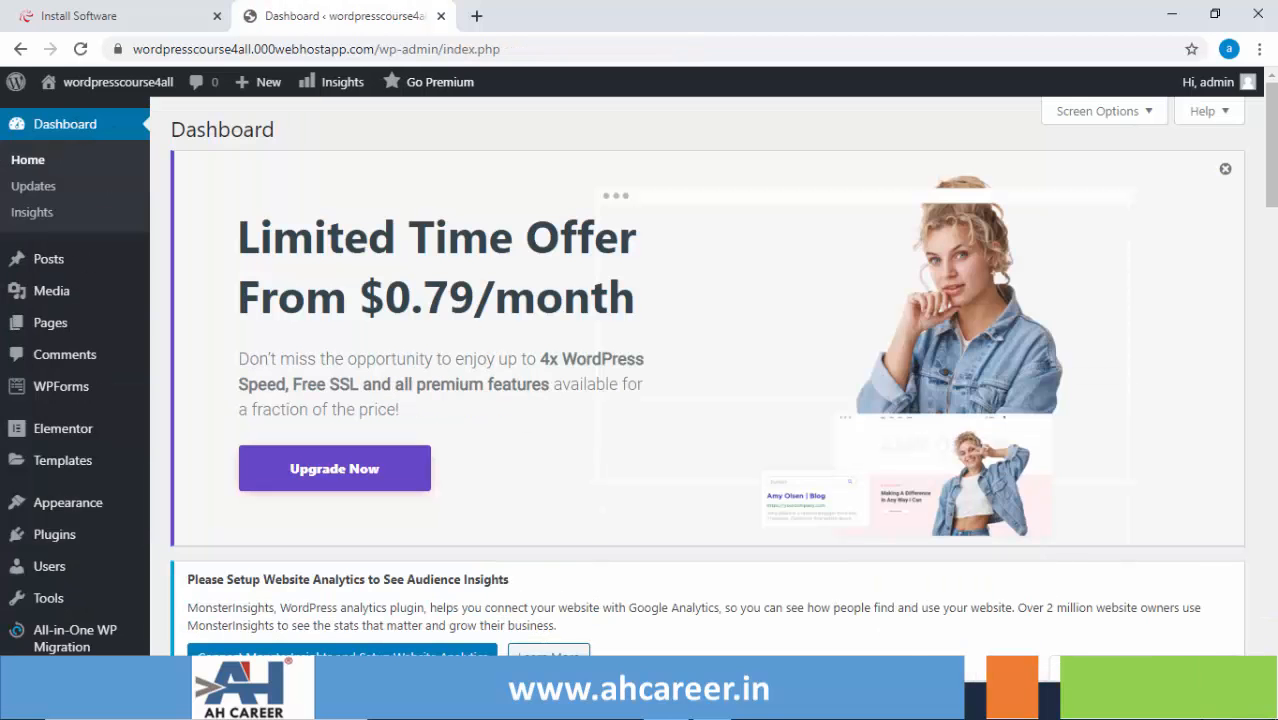
pyautogui.scroll(-1, 600, 601)
pyautogui.scroll(-3, 660, 600)
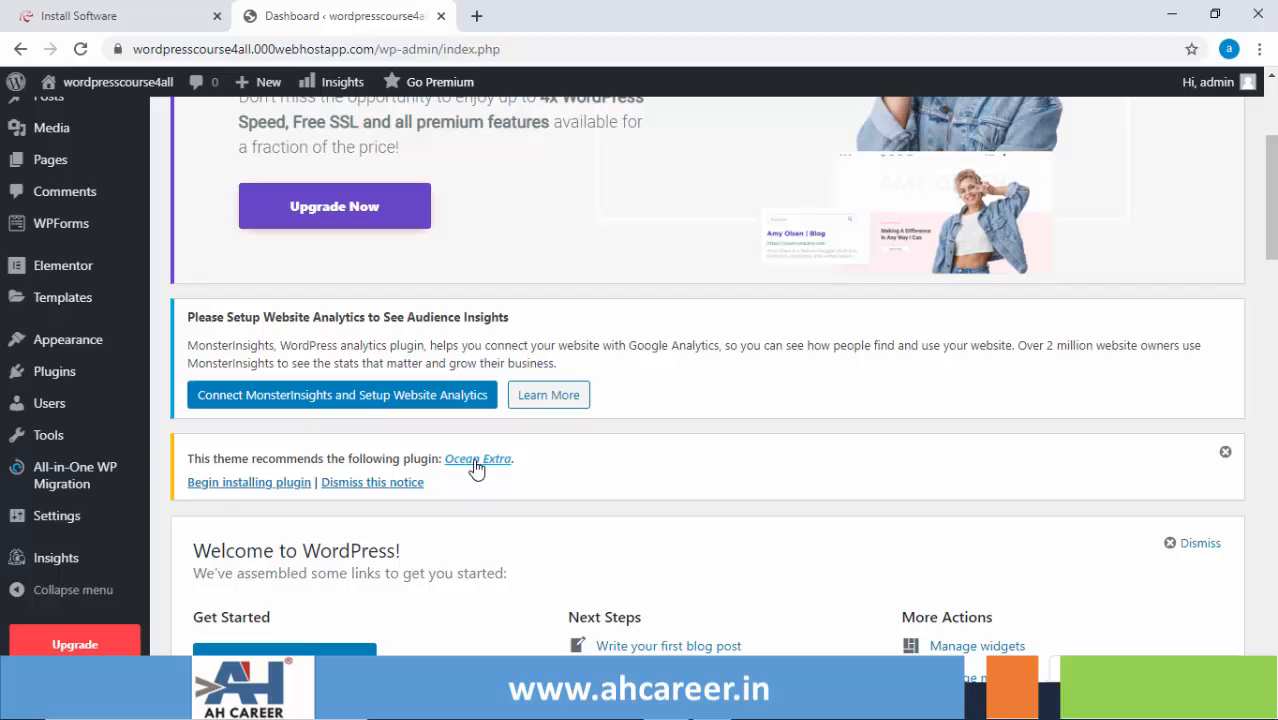
pyautogui.moveTo(64, 376)
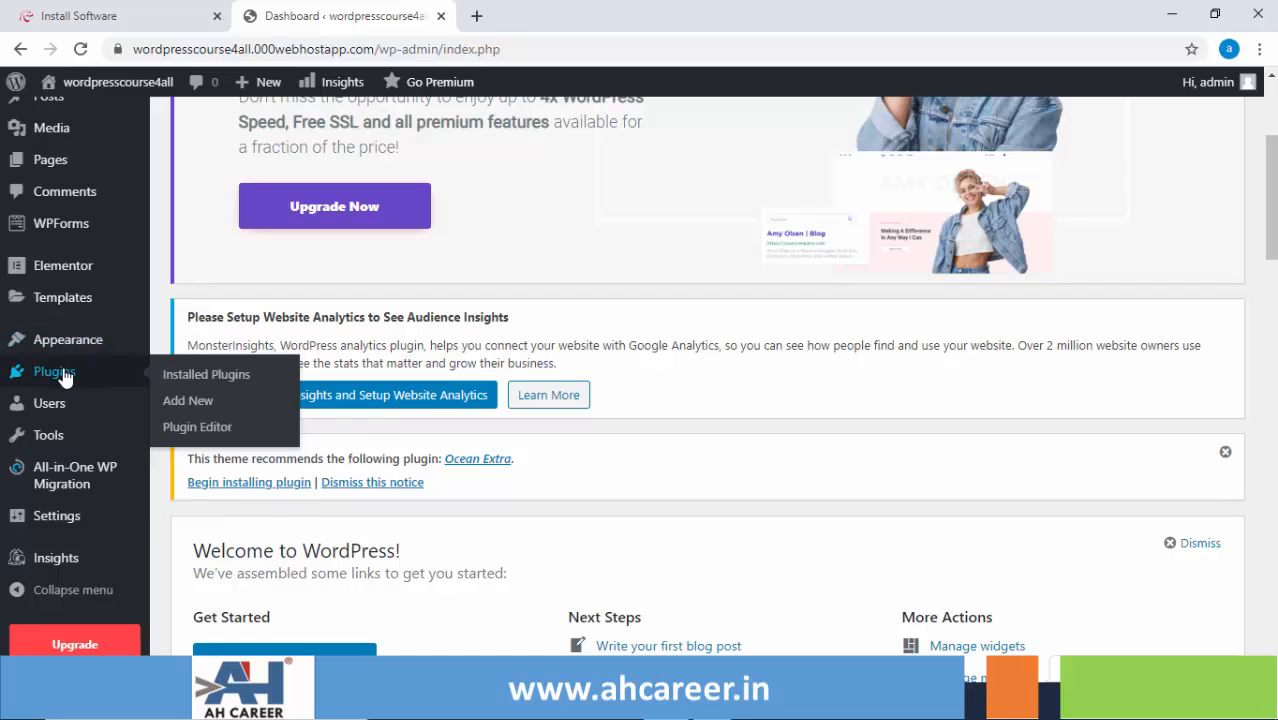
# - Search Plugins > Add New for 'ocean Extra' and install the Ocean Extra plugin
pyautogui.click(188, 409)
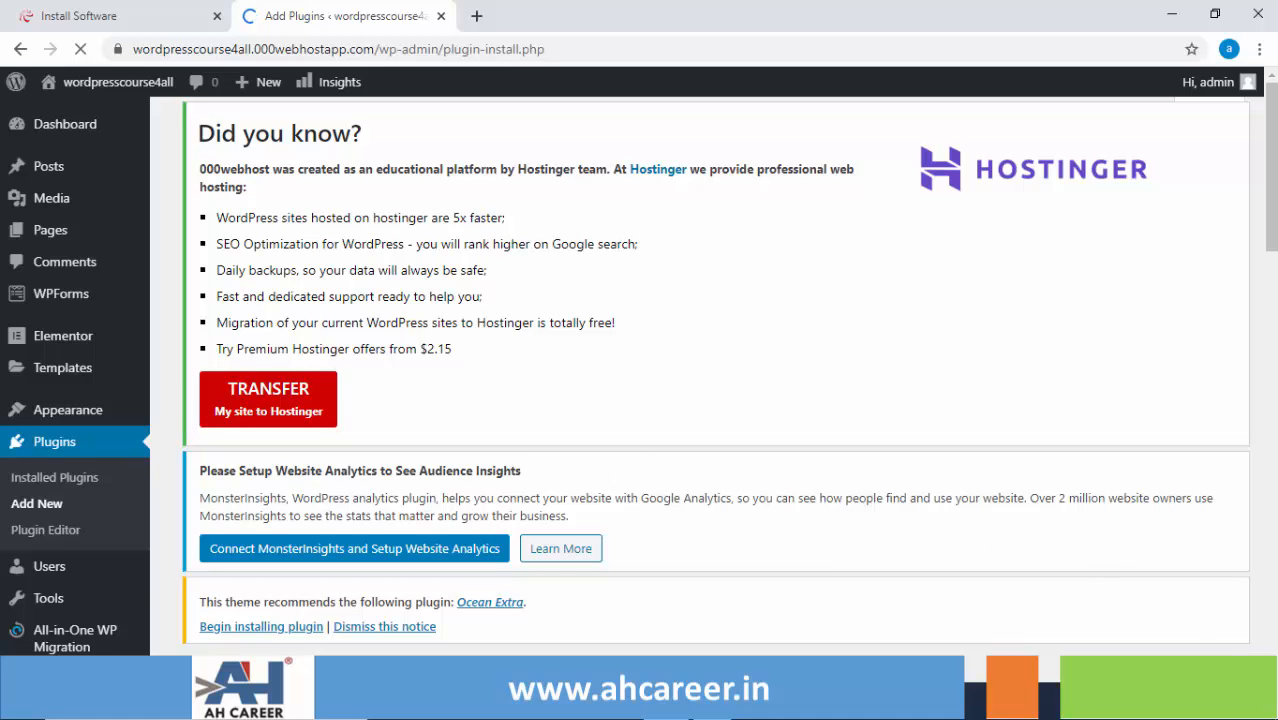
pyautogui.scroll(-3, 700, 380)
pyautogui.scroll(-3, 1141, 528)
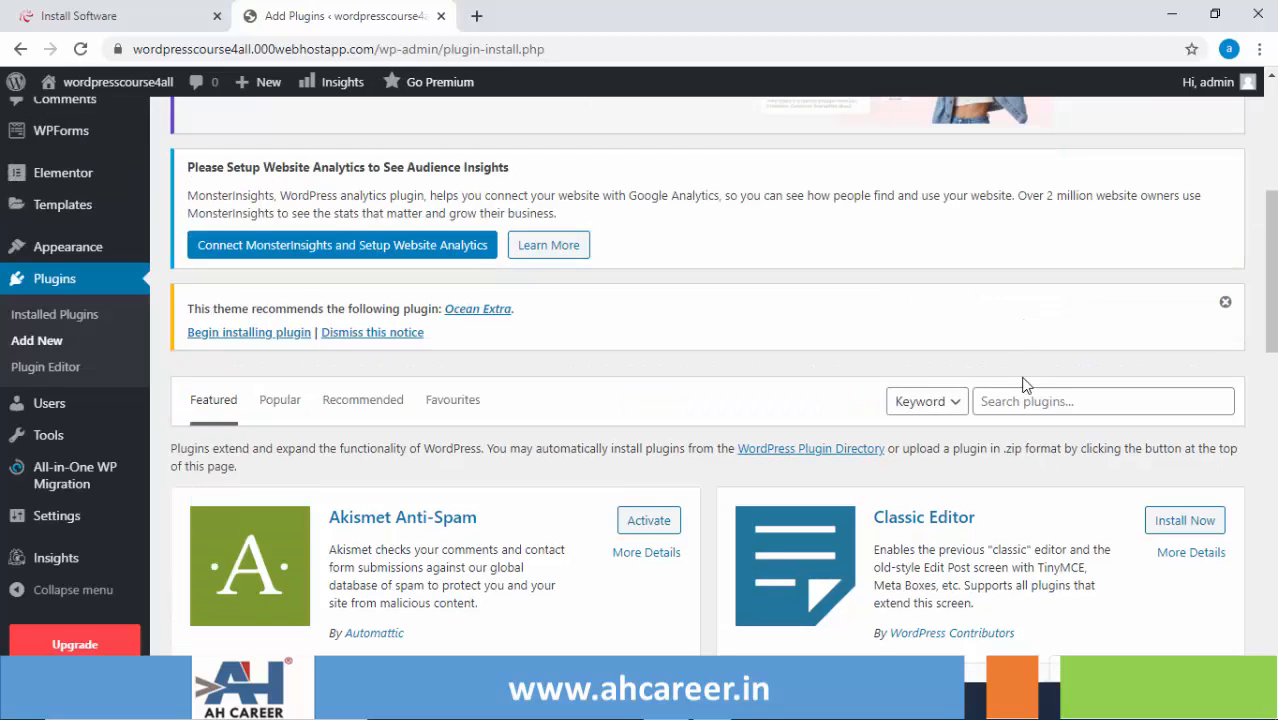
pyautogui.click(1020, 401)
pyautogui.write('ocea')
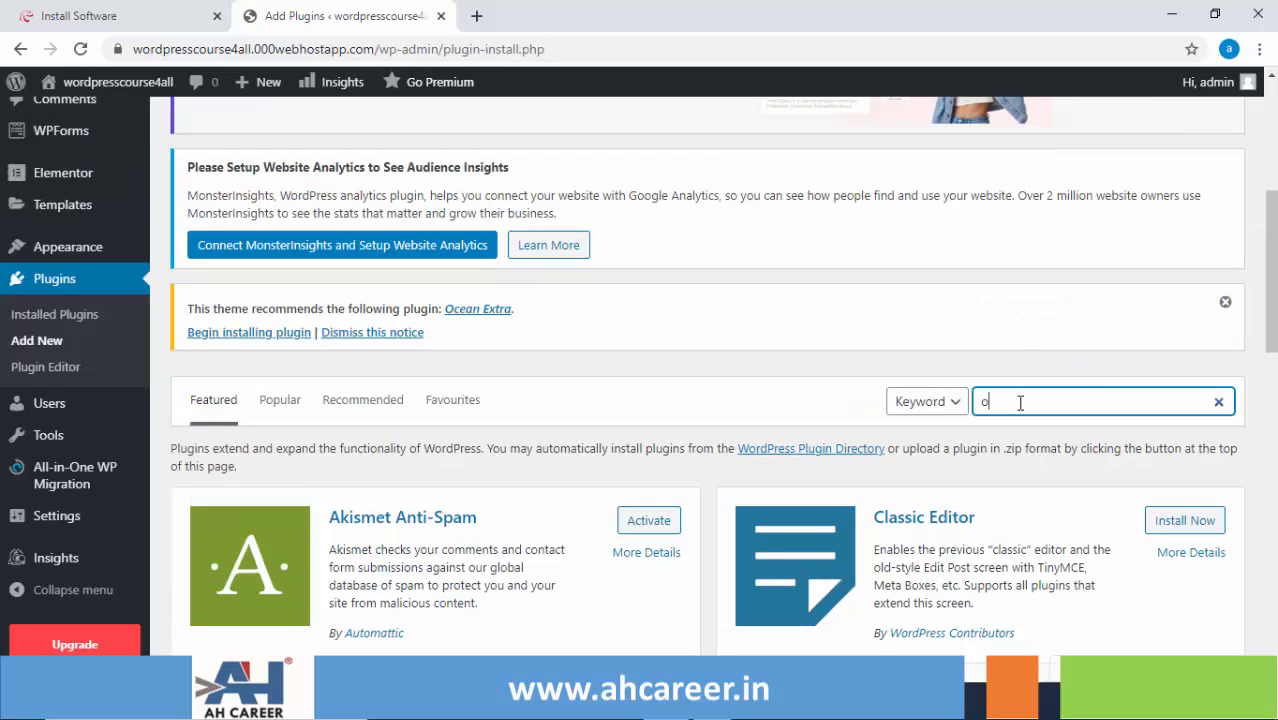
pyautogui.write('n Extra')
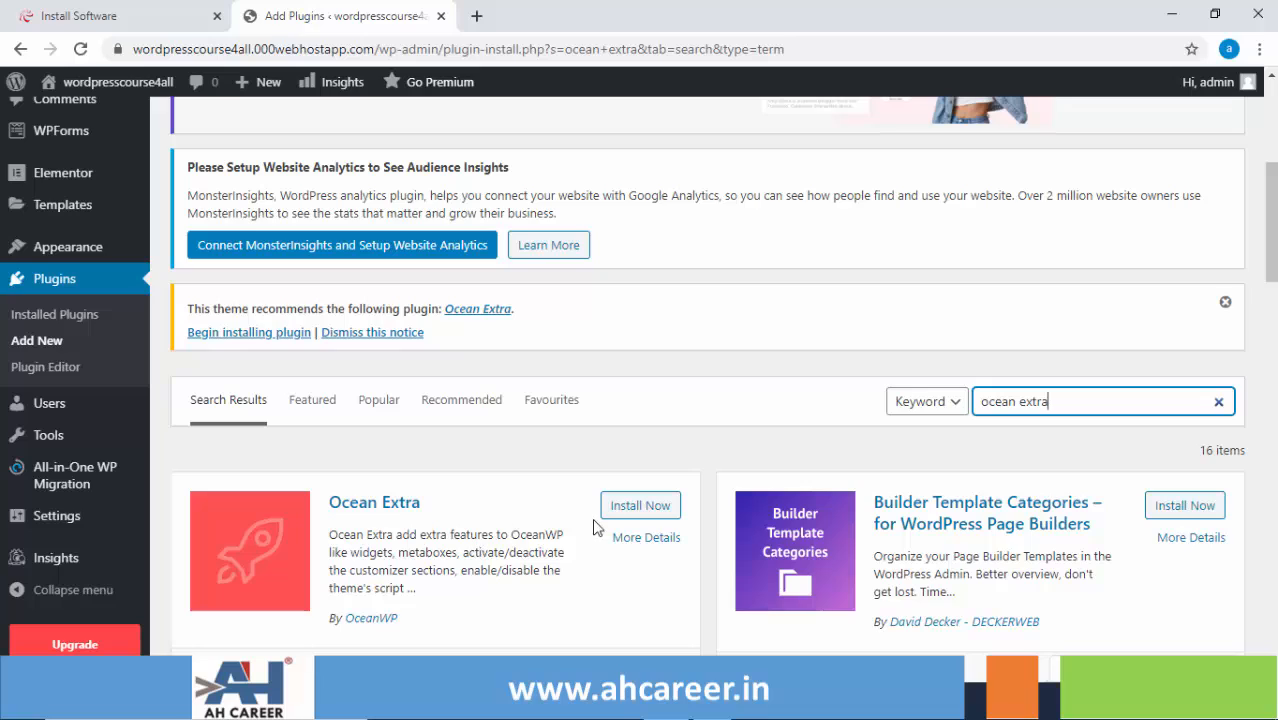
pyautogui.click(640, 507)
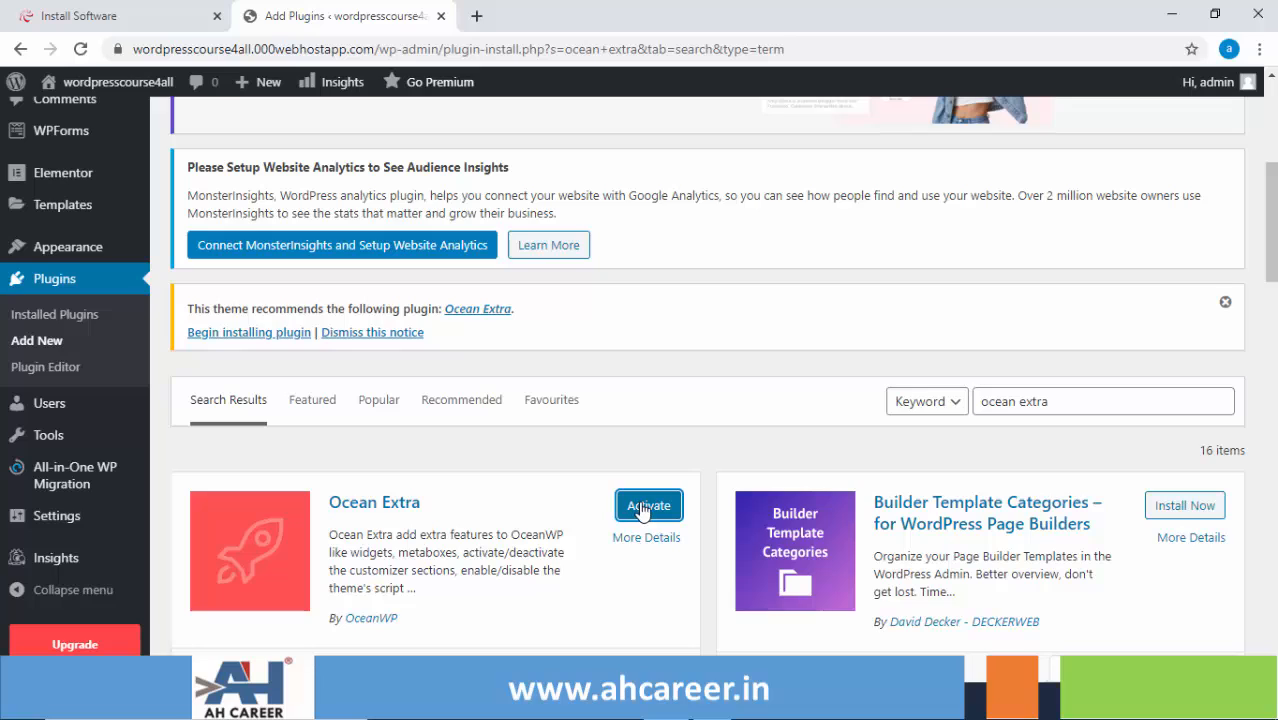
# - Activate Ocean Extra from its search result card
pyautogui.click(643, 508)
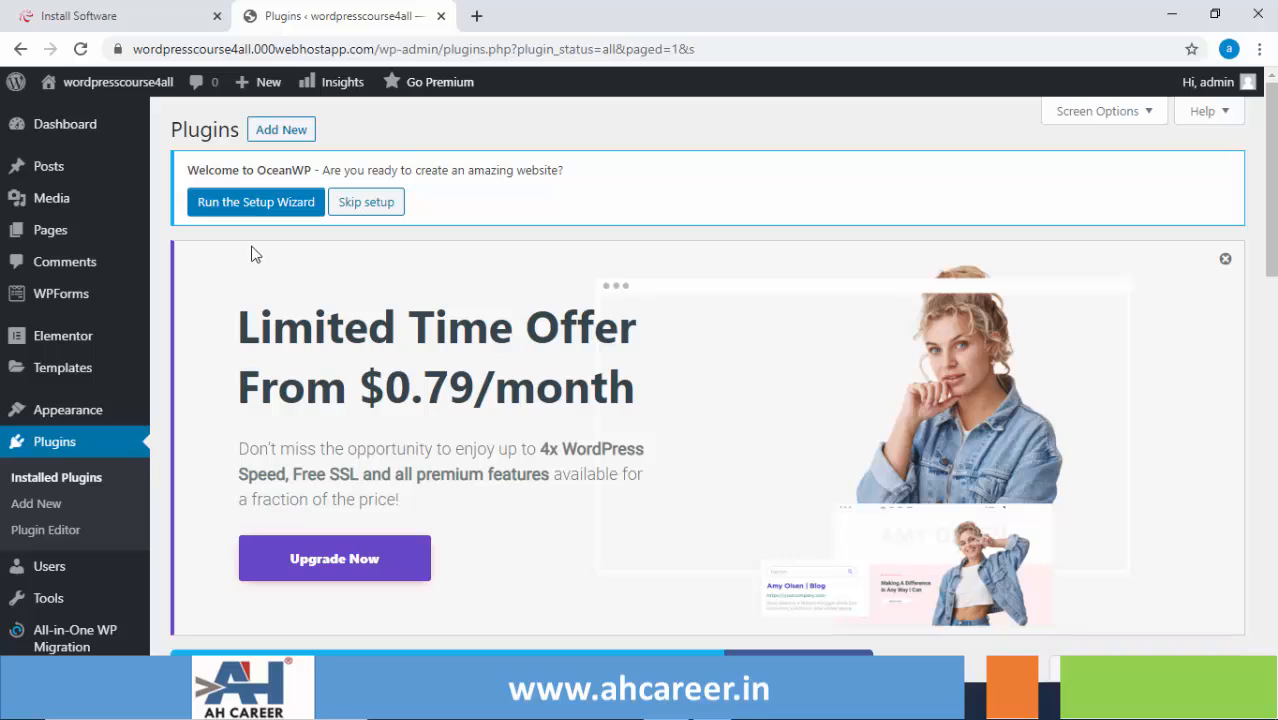
pyautogui.moveTo(113, 95)
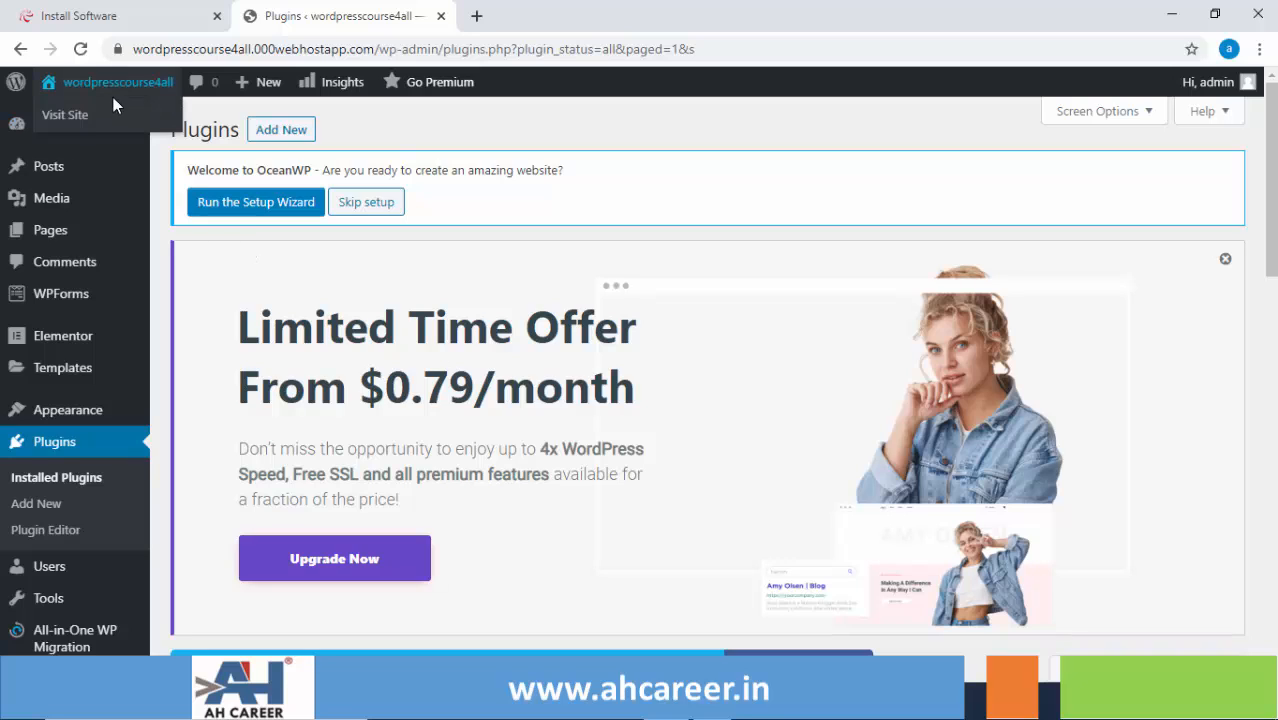